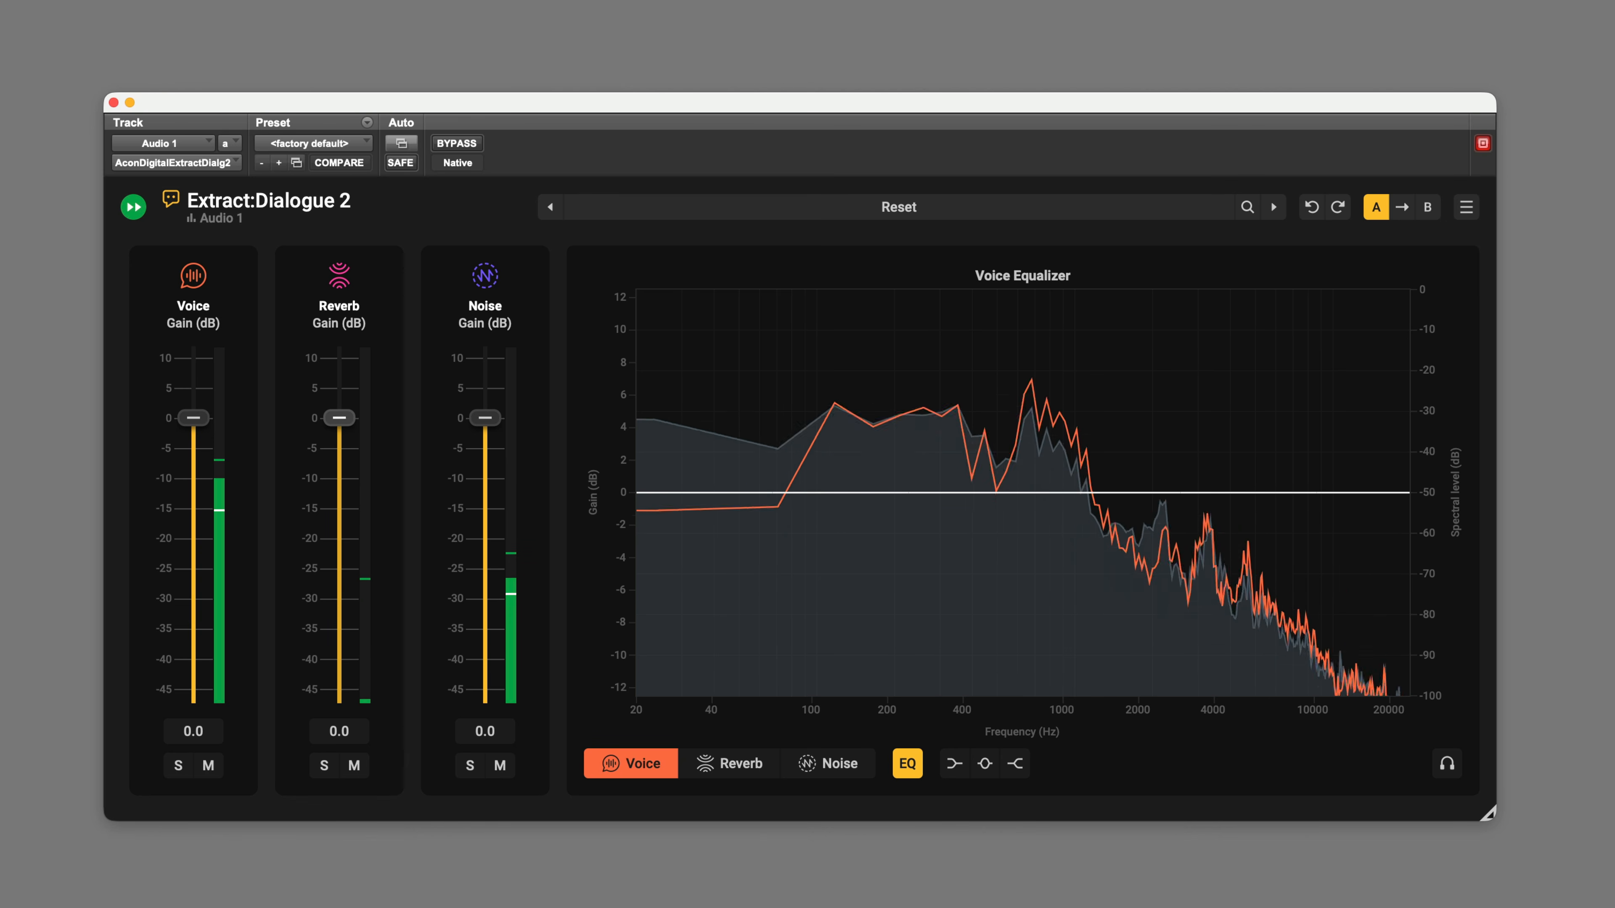
Step: Set the Reverb gain to -7.8 dB and the Noise gain to -15.4 dB, with a Voice EQ high-shelf boost of about 3.5 dB
drag(339, 433, 339, 464)
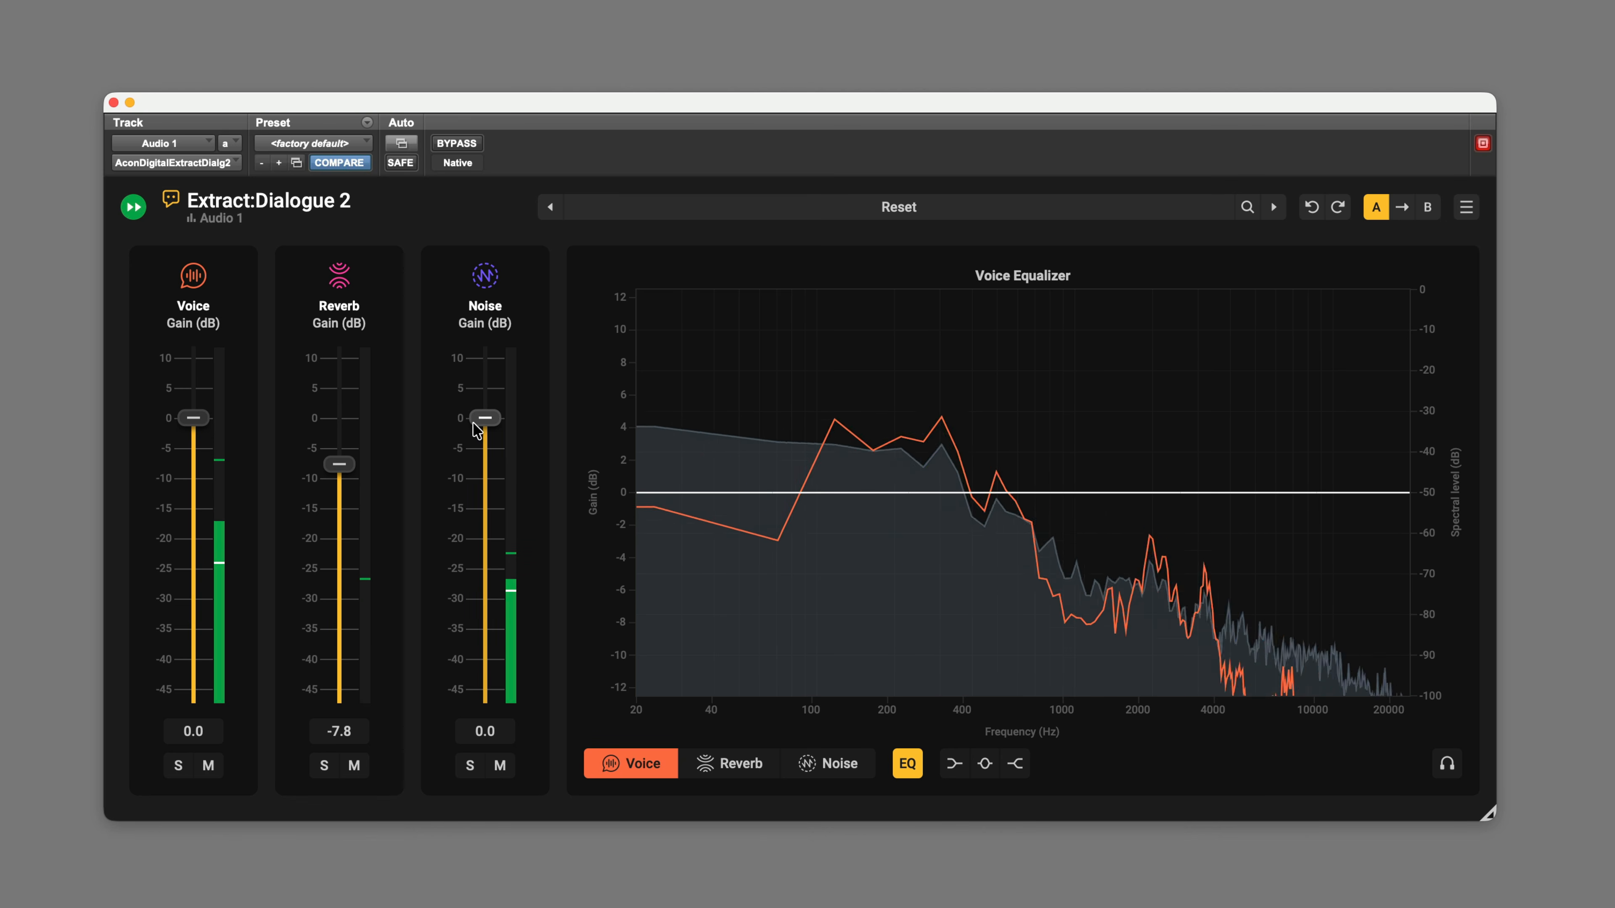
drag(485, 417, 484, 509)
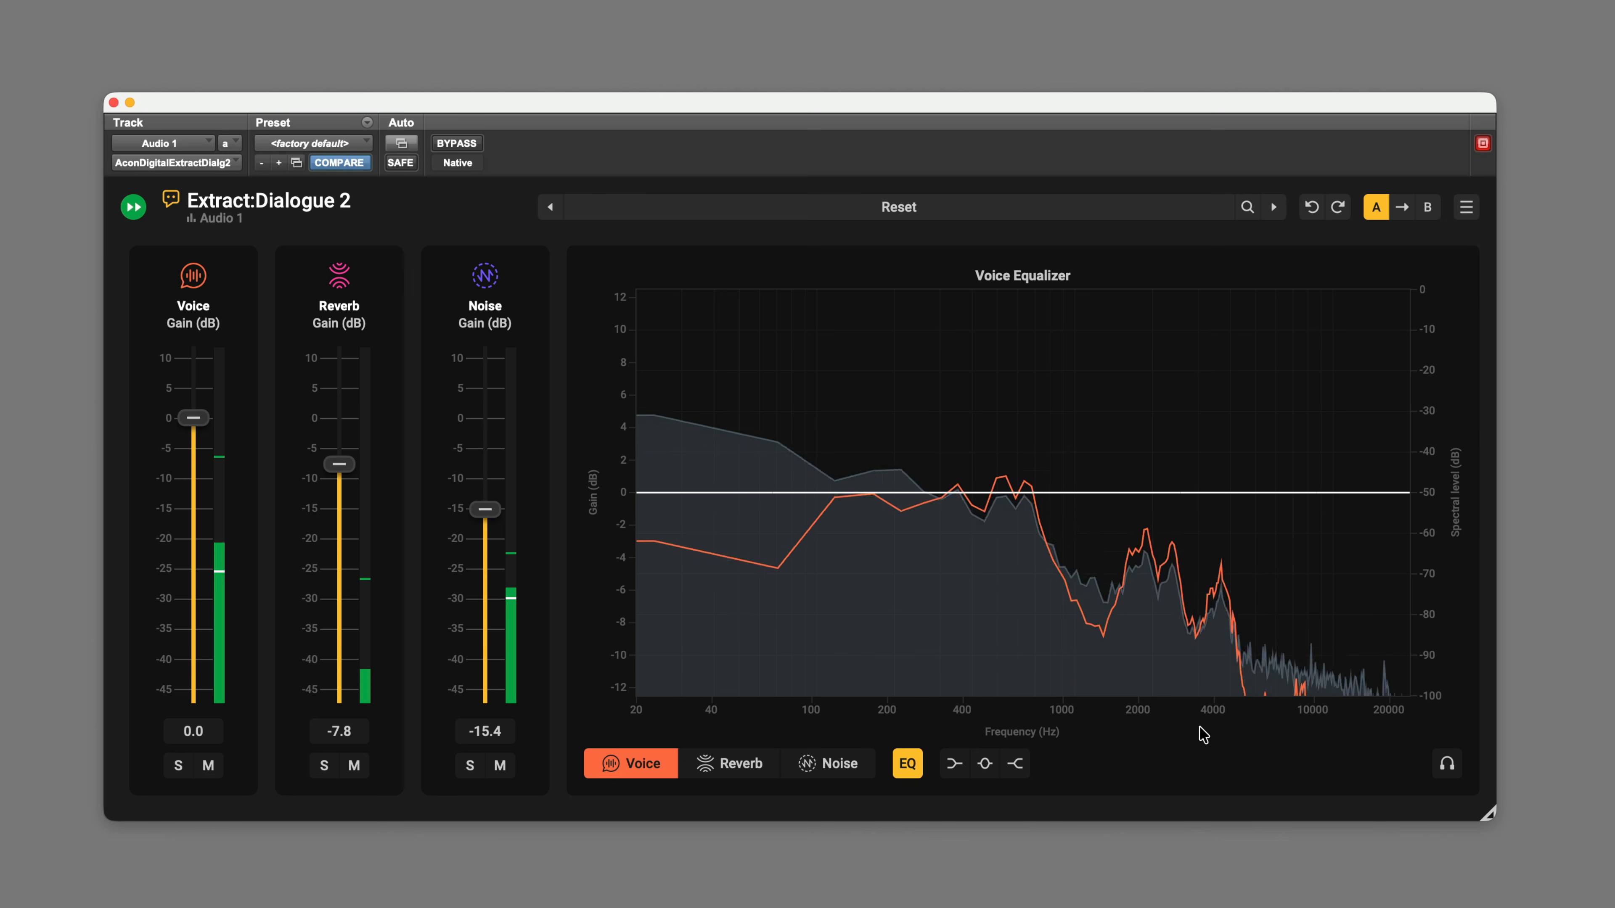
click(1015, 769)
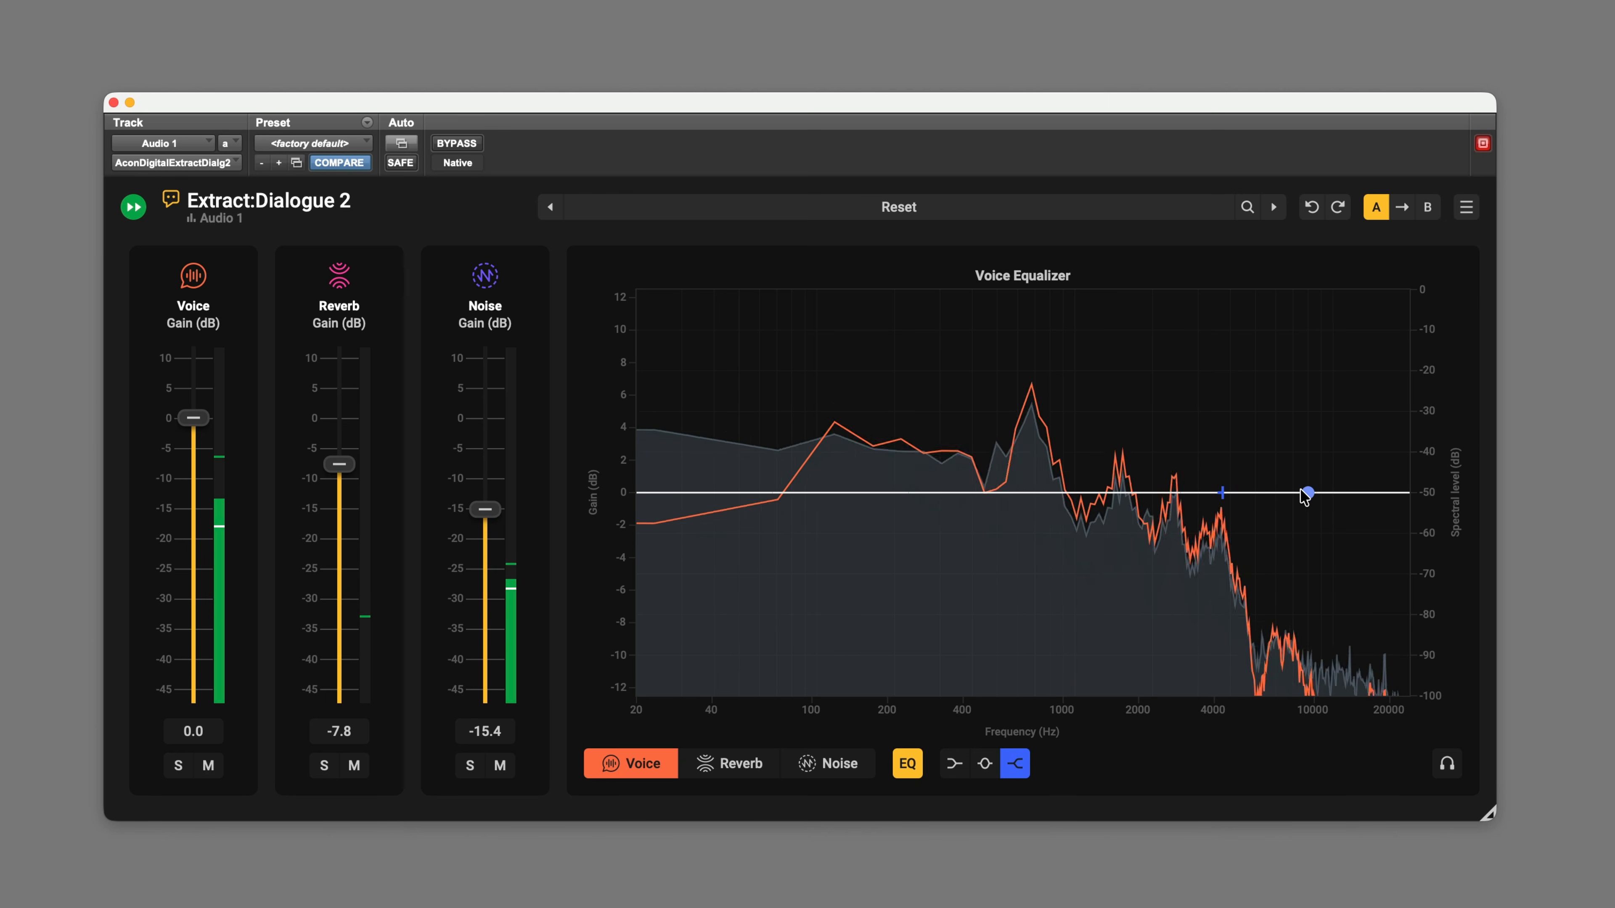
drag(1304, 492, 1300, 435)
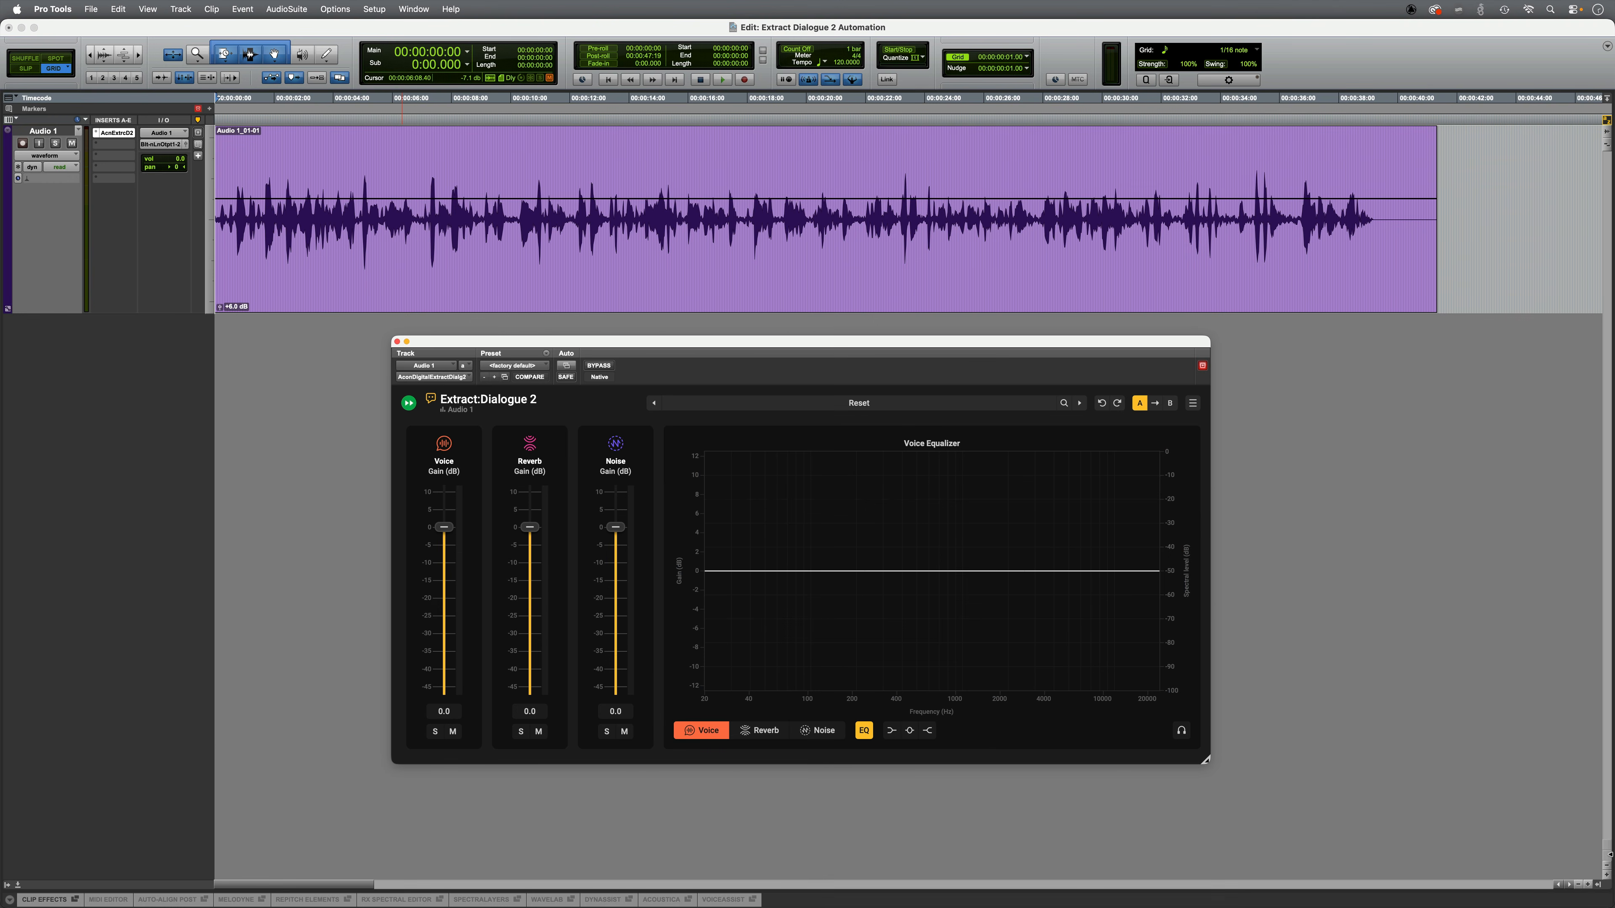
Step: During playback of the Audio 1 dialogue, set Noise gain to -21.9 dB, audition the reverb in solo and set Reverb gain to -18.1 dB
key(space)
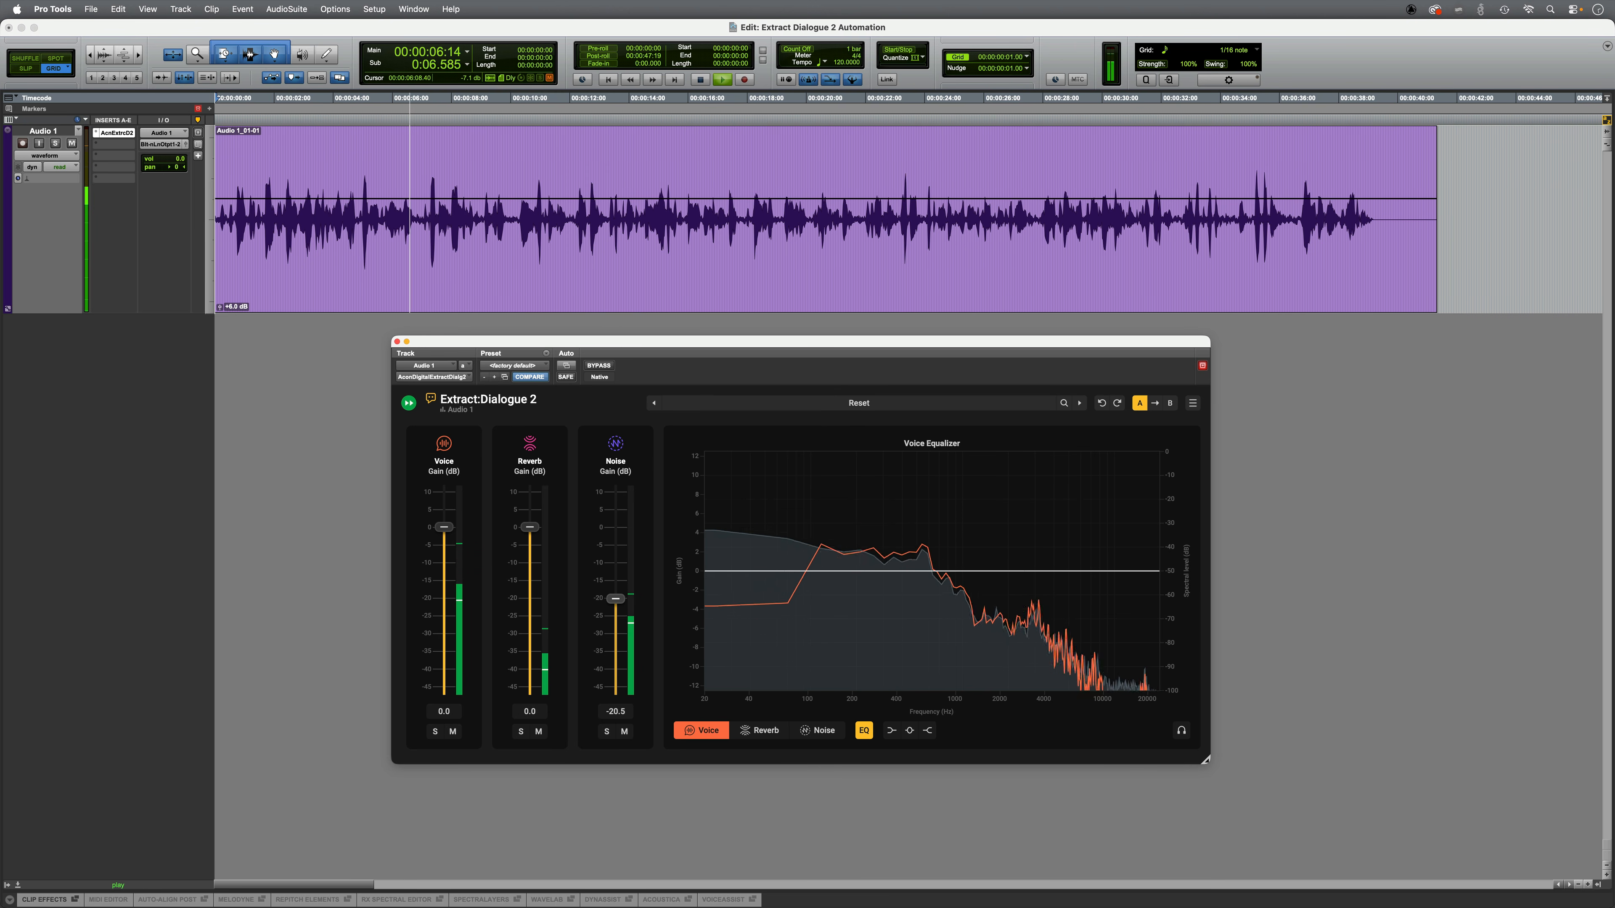
click(521, 732)
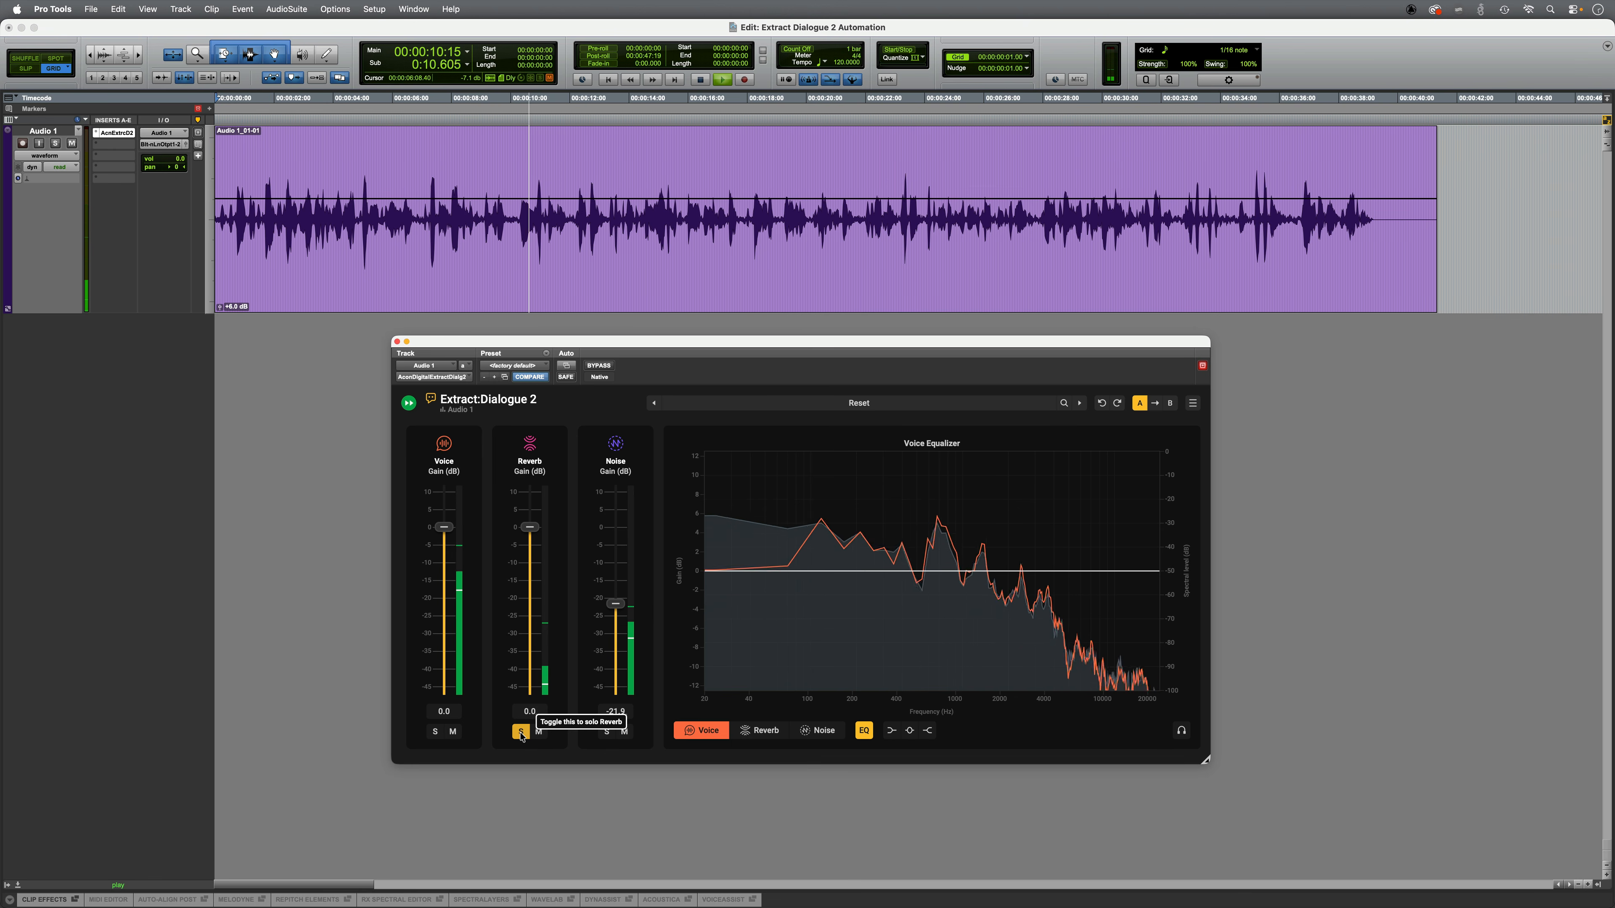
click(520, 732)
drag(529, 527, 530, 591)
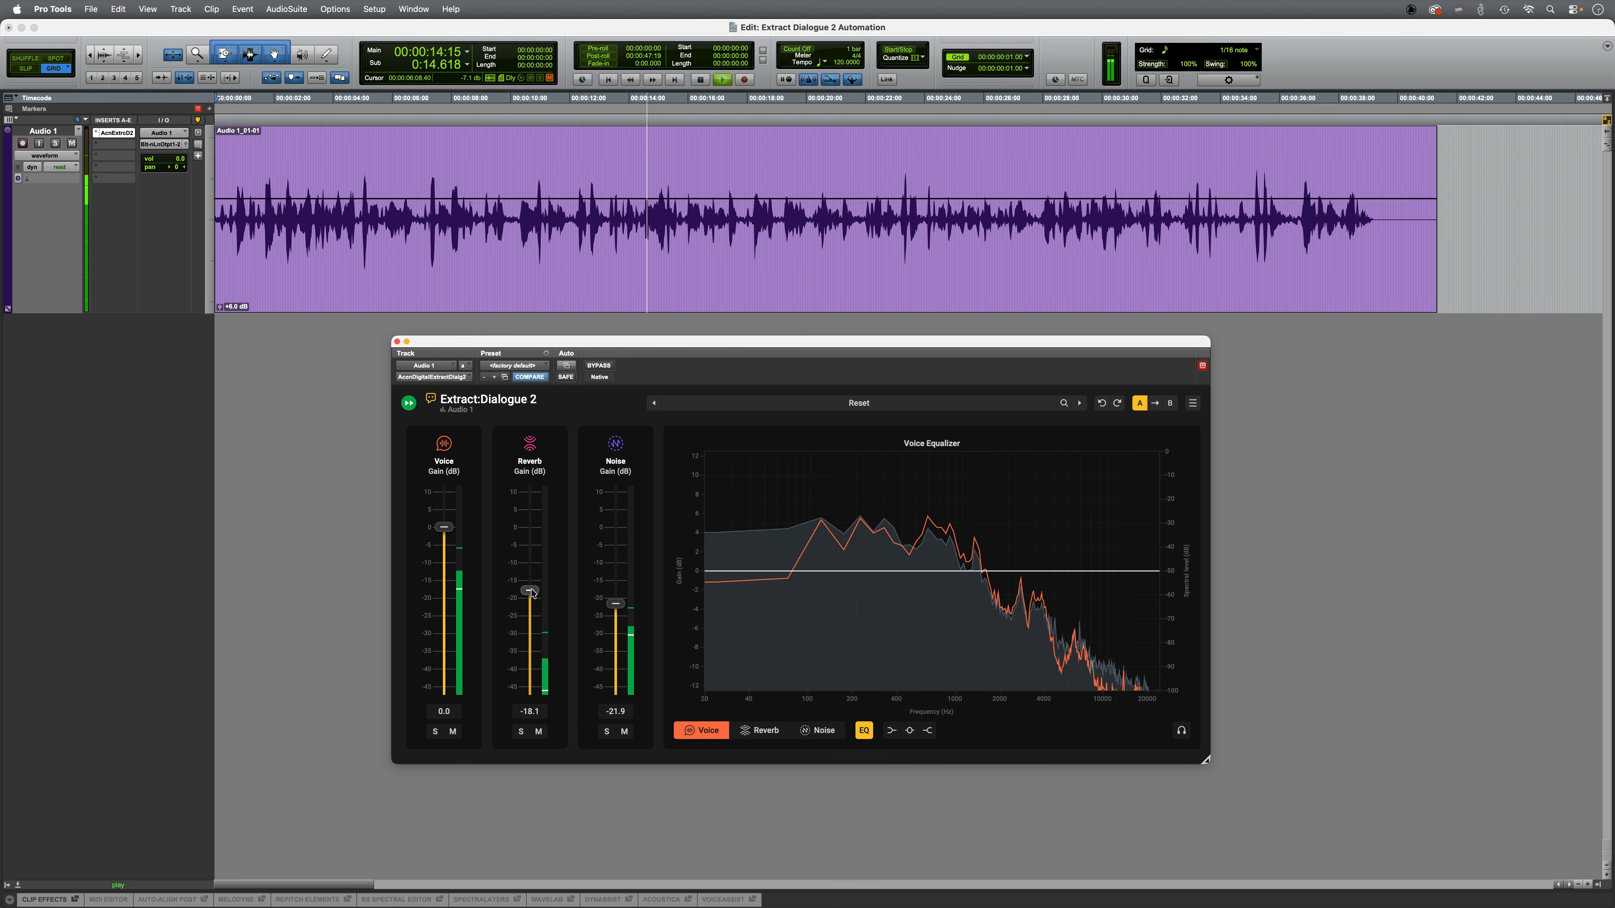
Step: Raise the Voice gain to 2.0 dB and add a Voice EQ high-shelf boost of about 4.5 dB near 5 kHz
drag(444, 527, 444, 520)
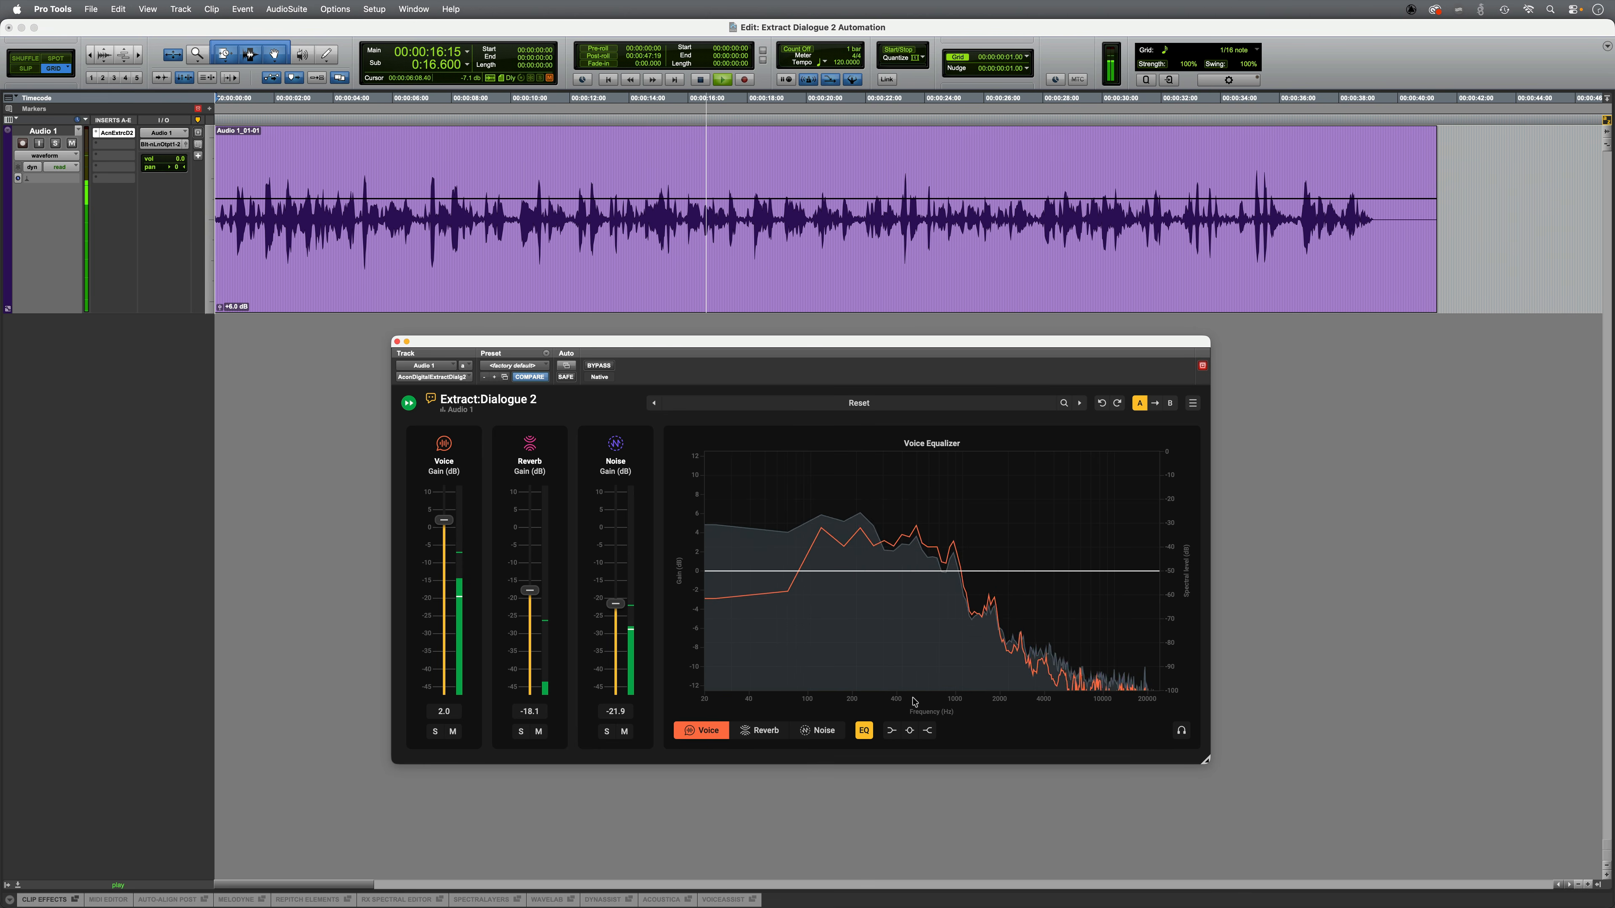
drag(1099, 571, 1064, 531)
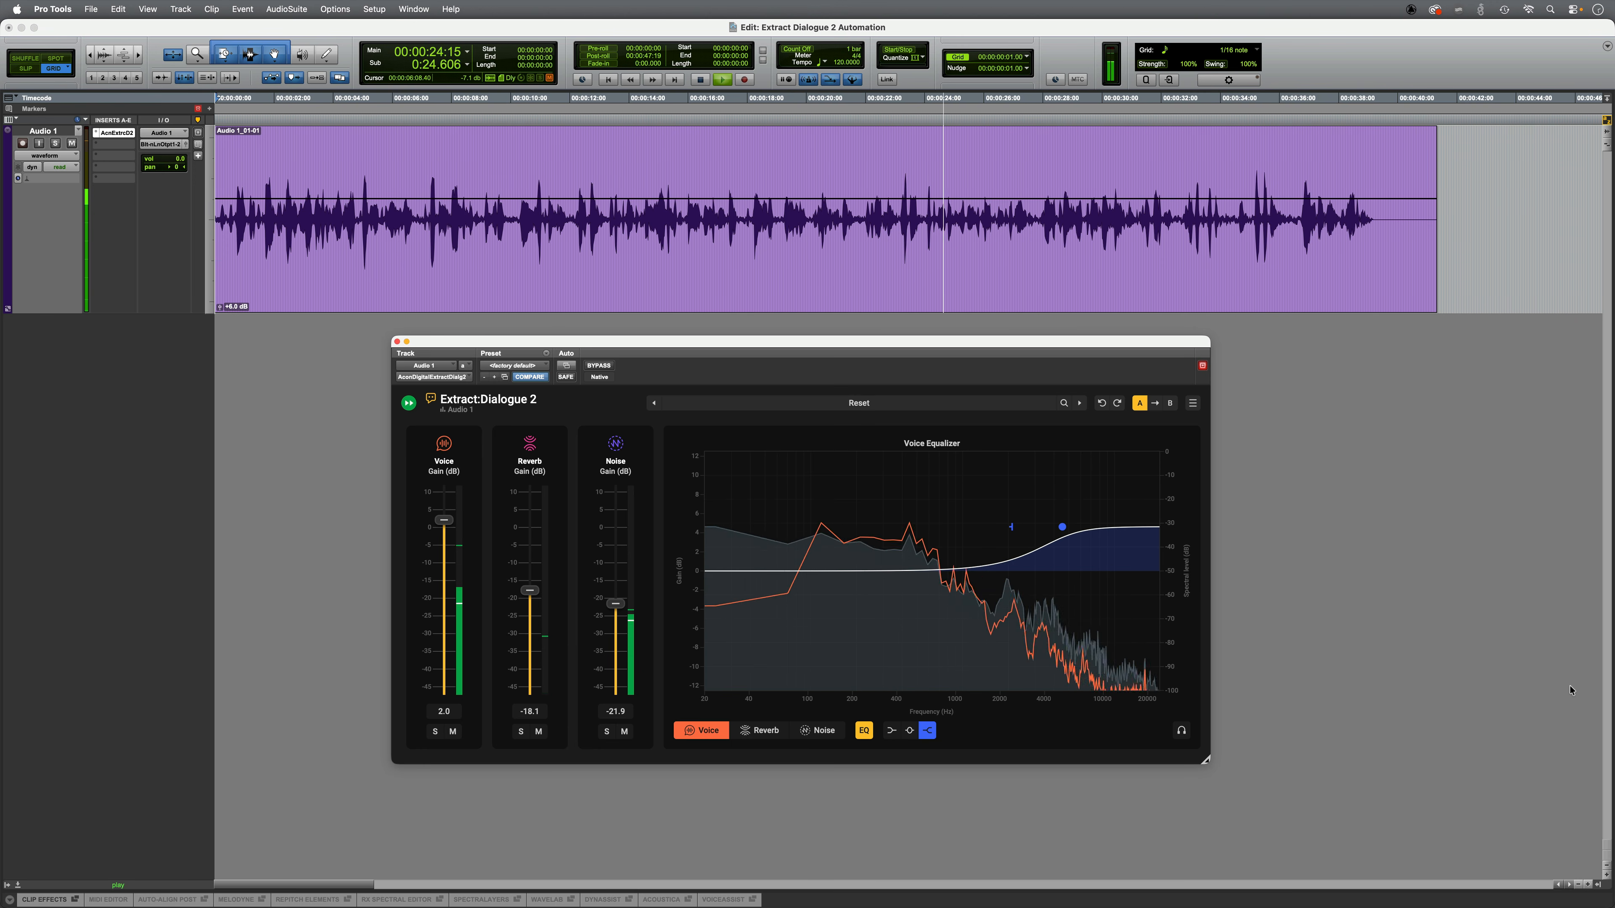
key(space)
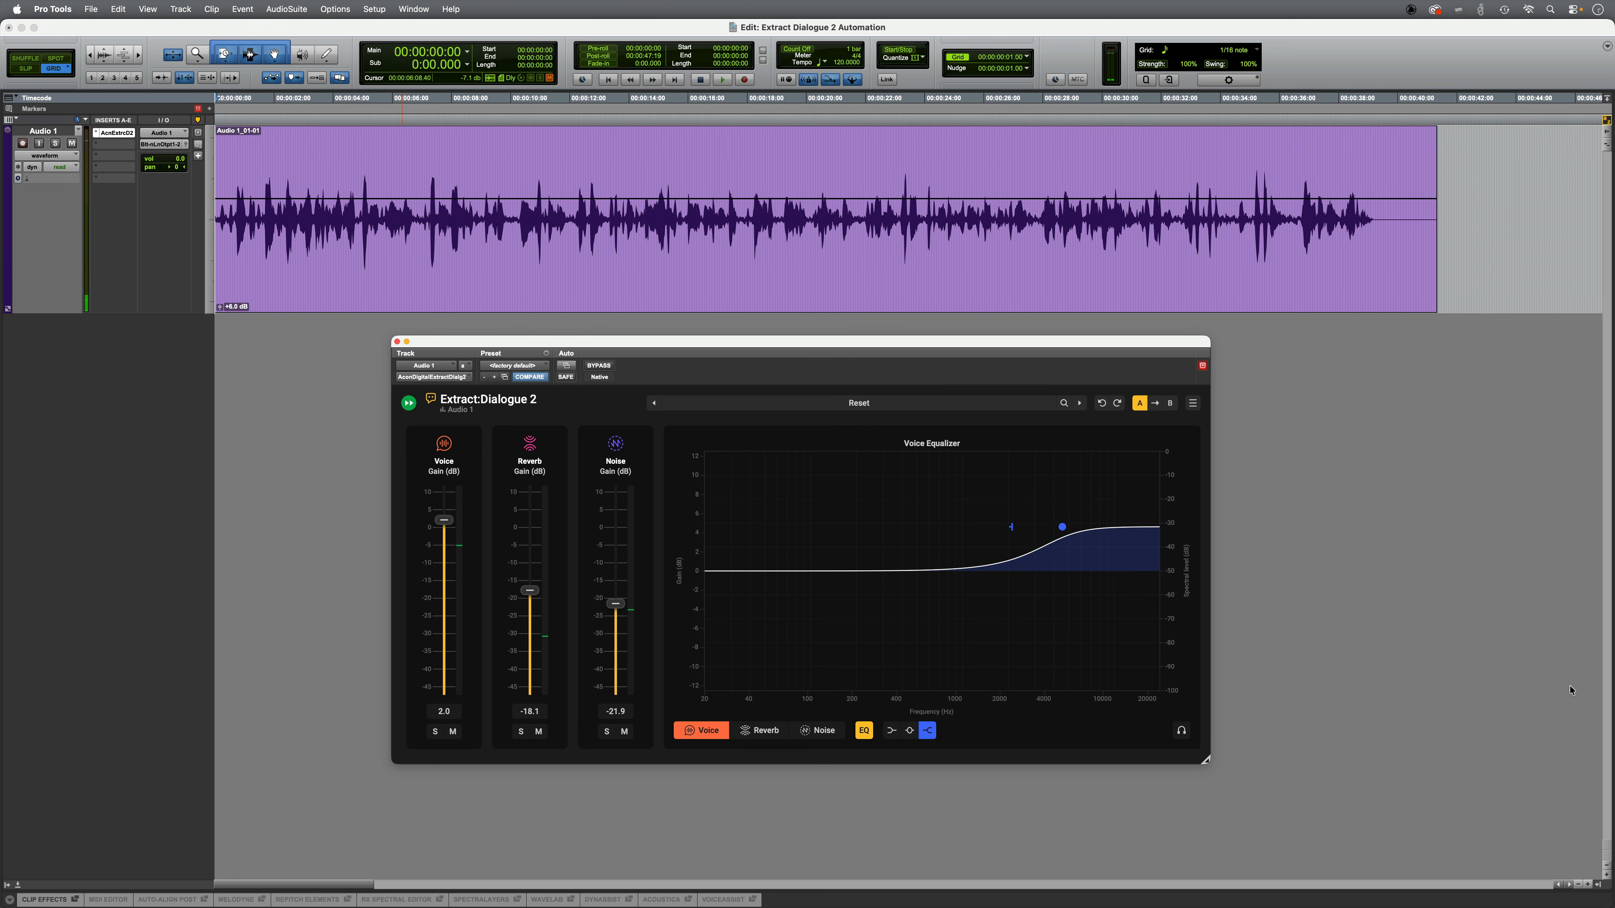
Step: Play the Audio 1 dialogue from the start to compare the bypassed and processed sound
key(space)
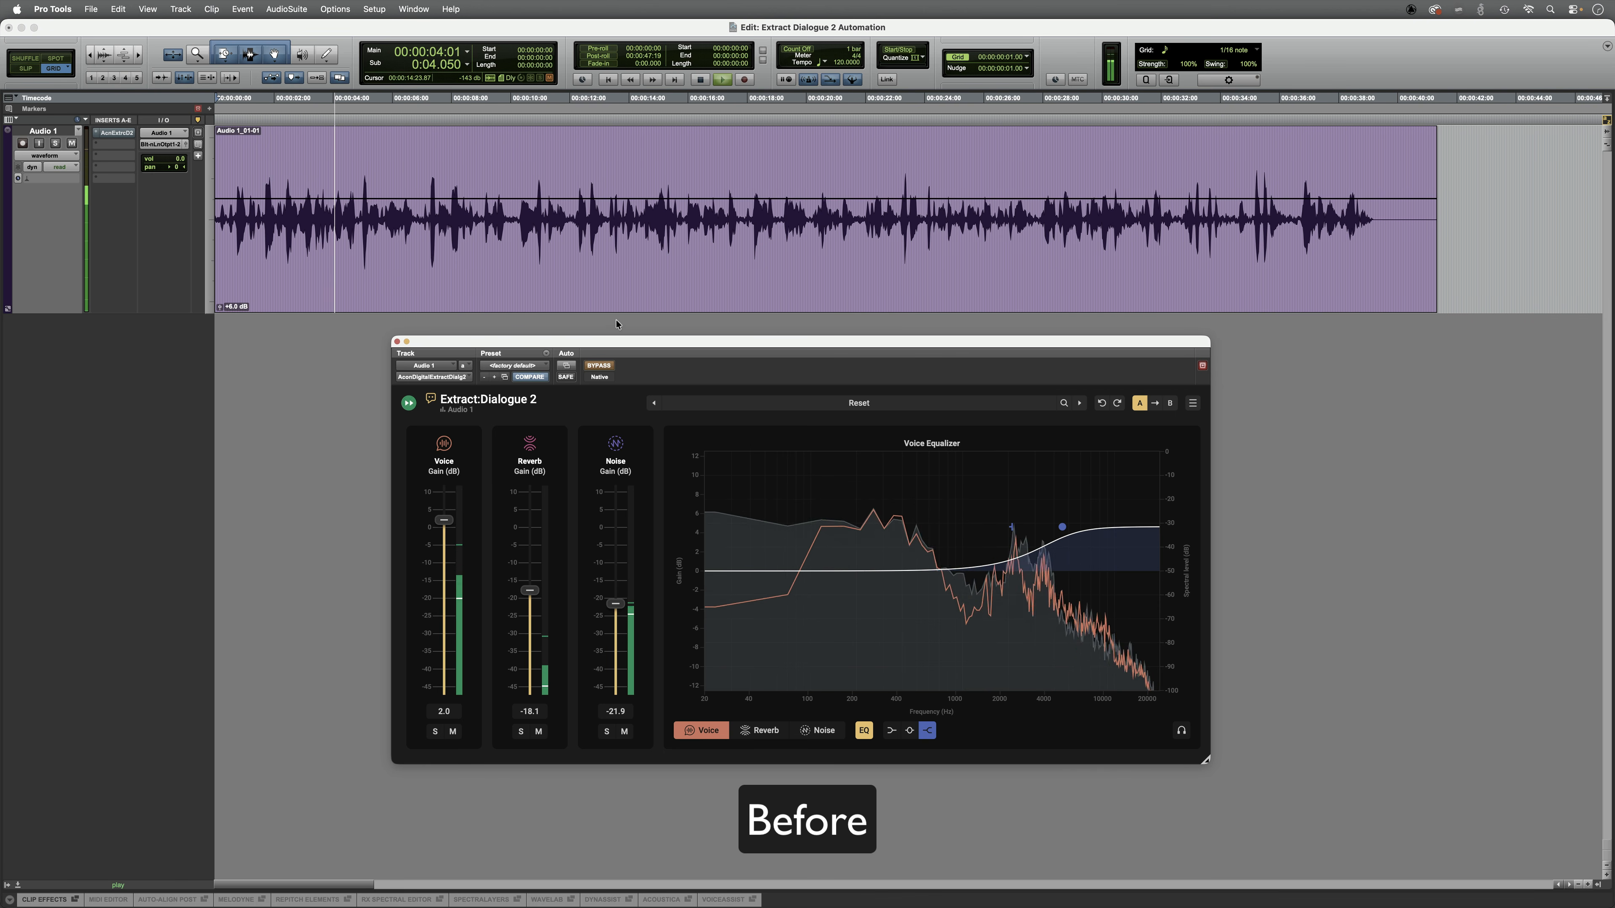
click(602, 367)
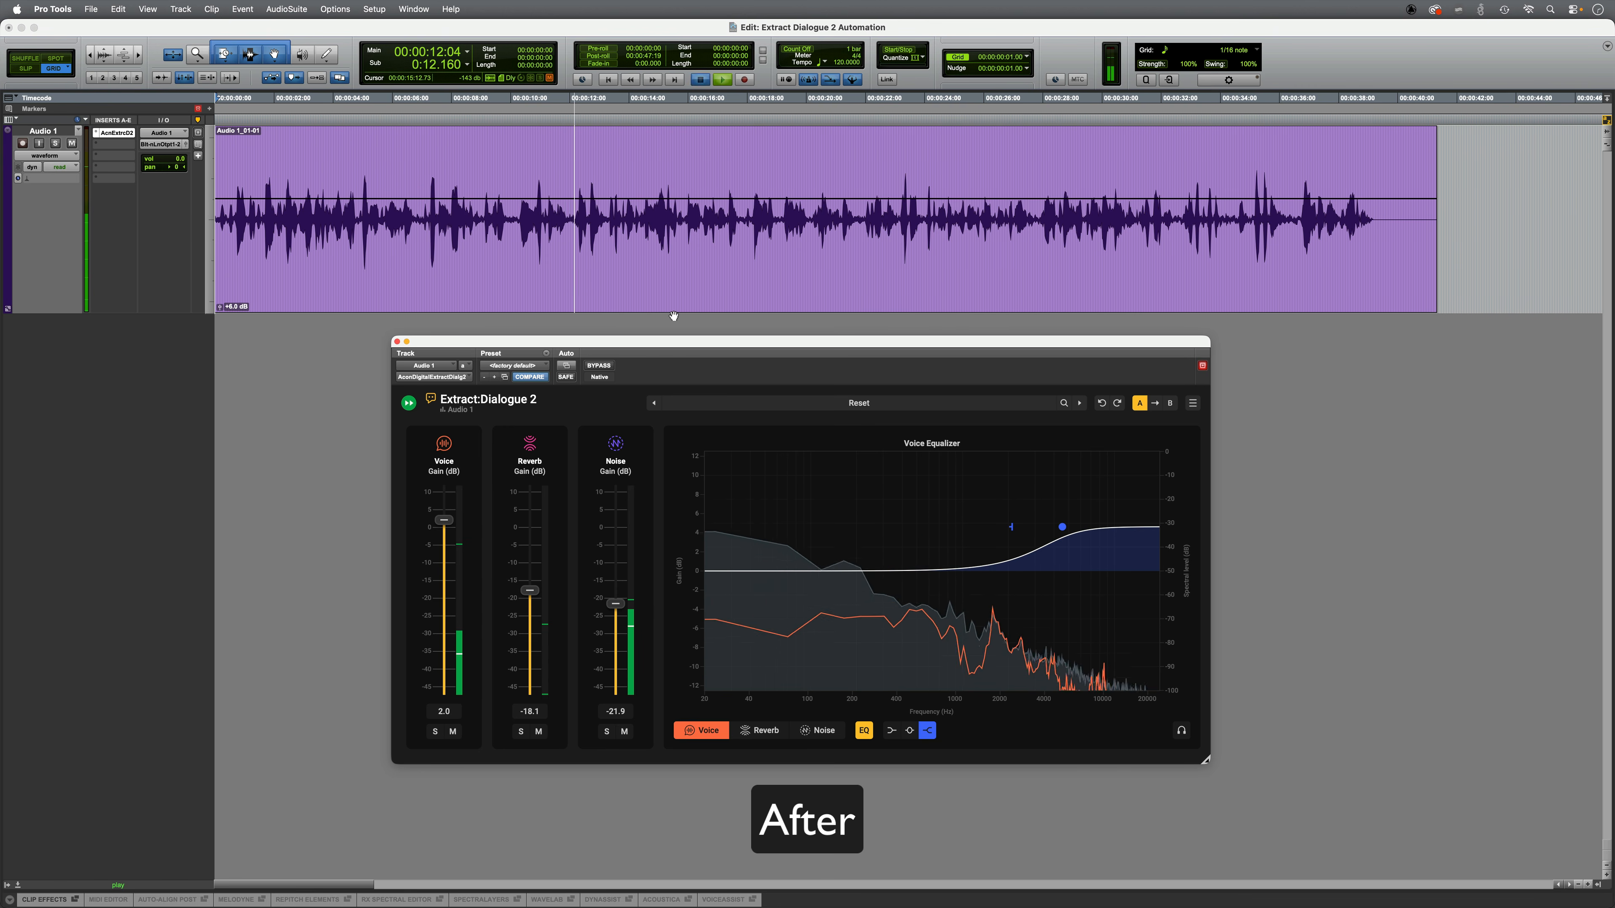
key(space)
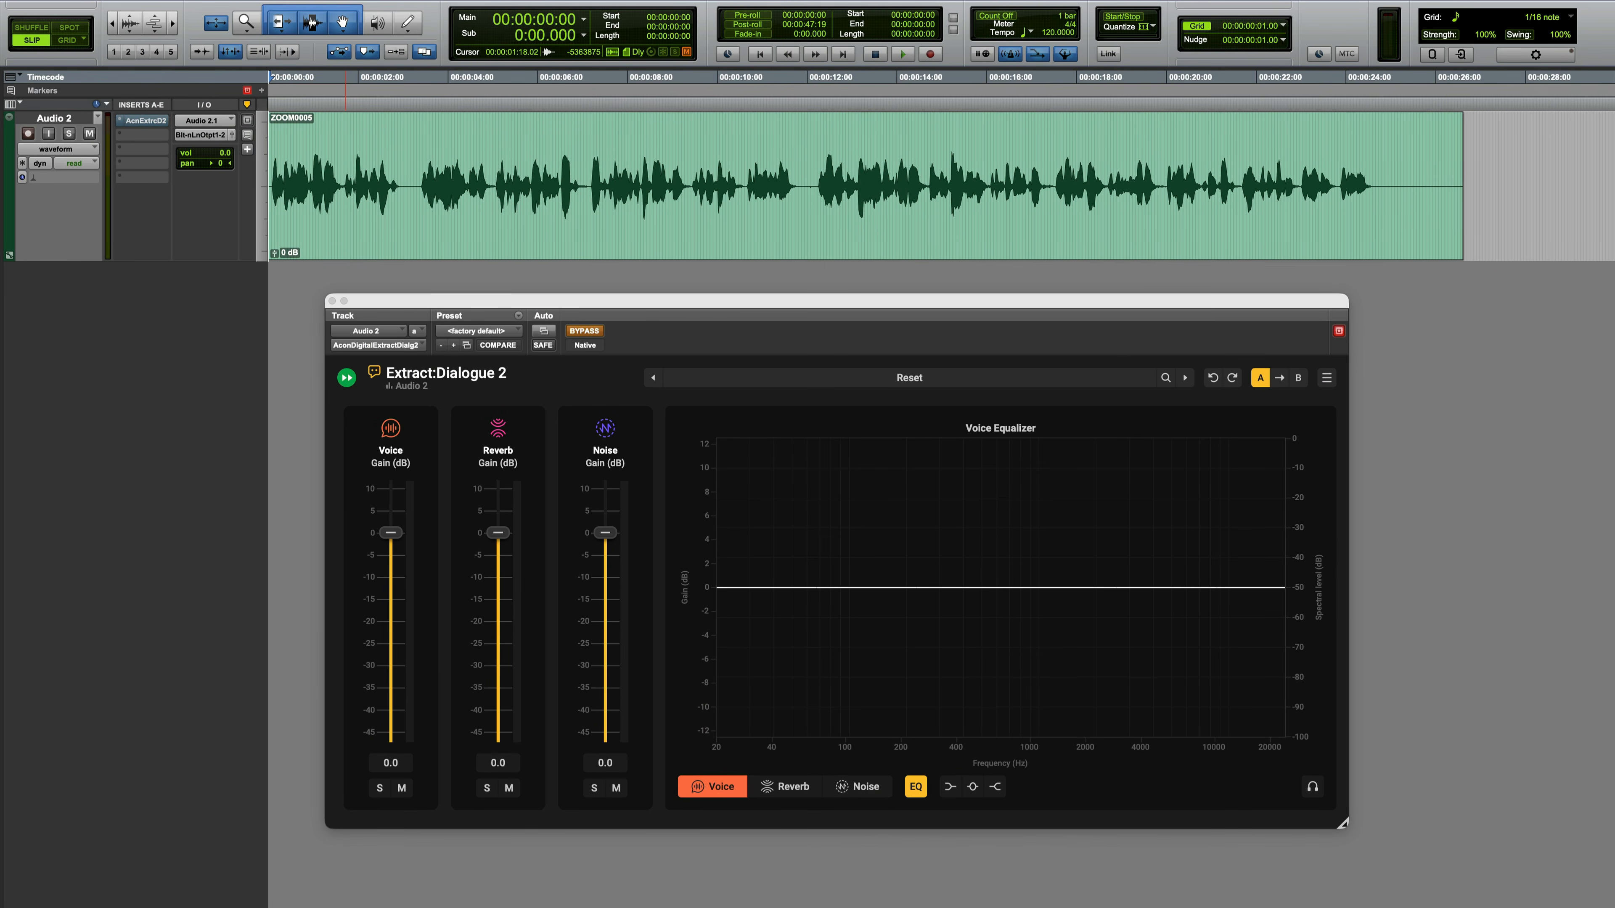
Step: Listen to the ZOOM0005 clip on Audio 2 with the dialogue plug-in bypassed
key(space)
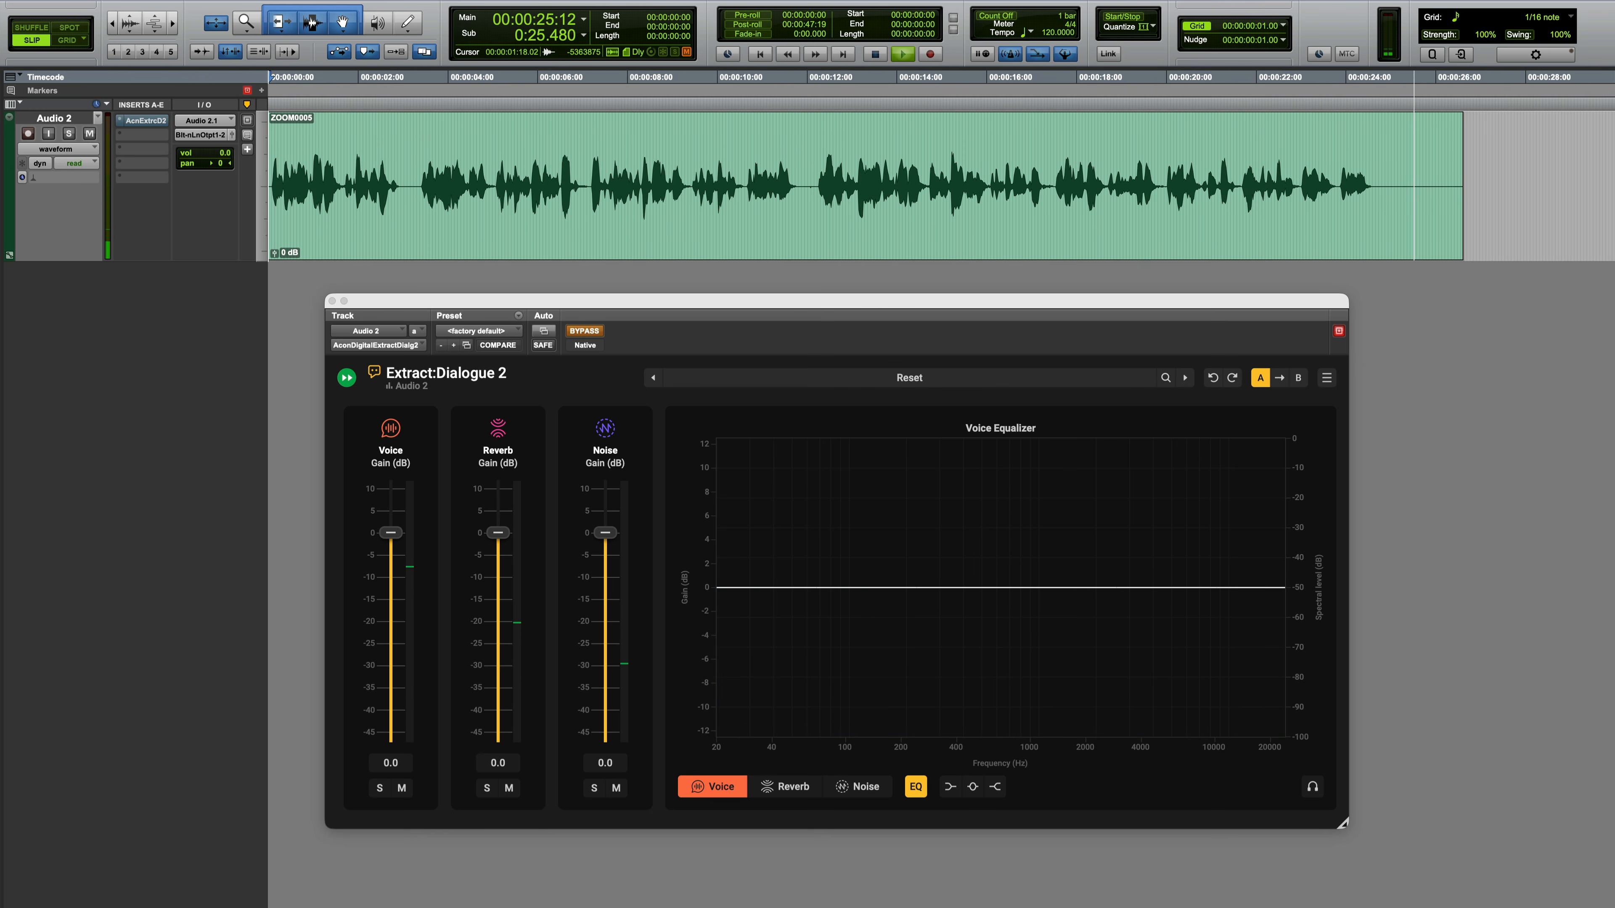
key(space)
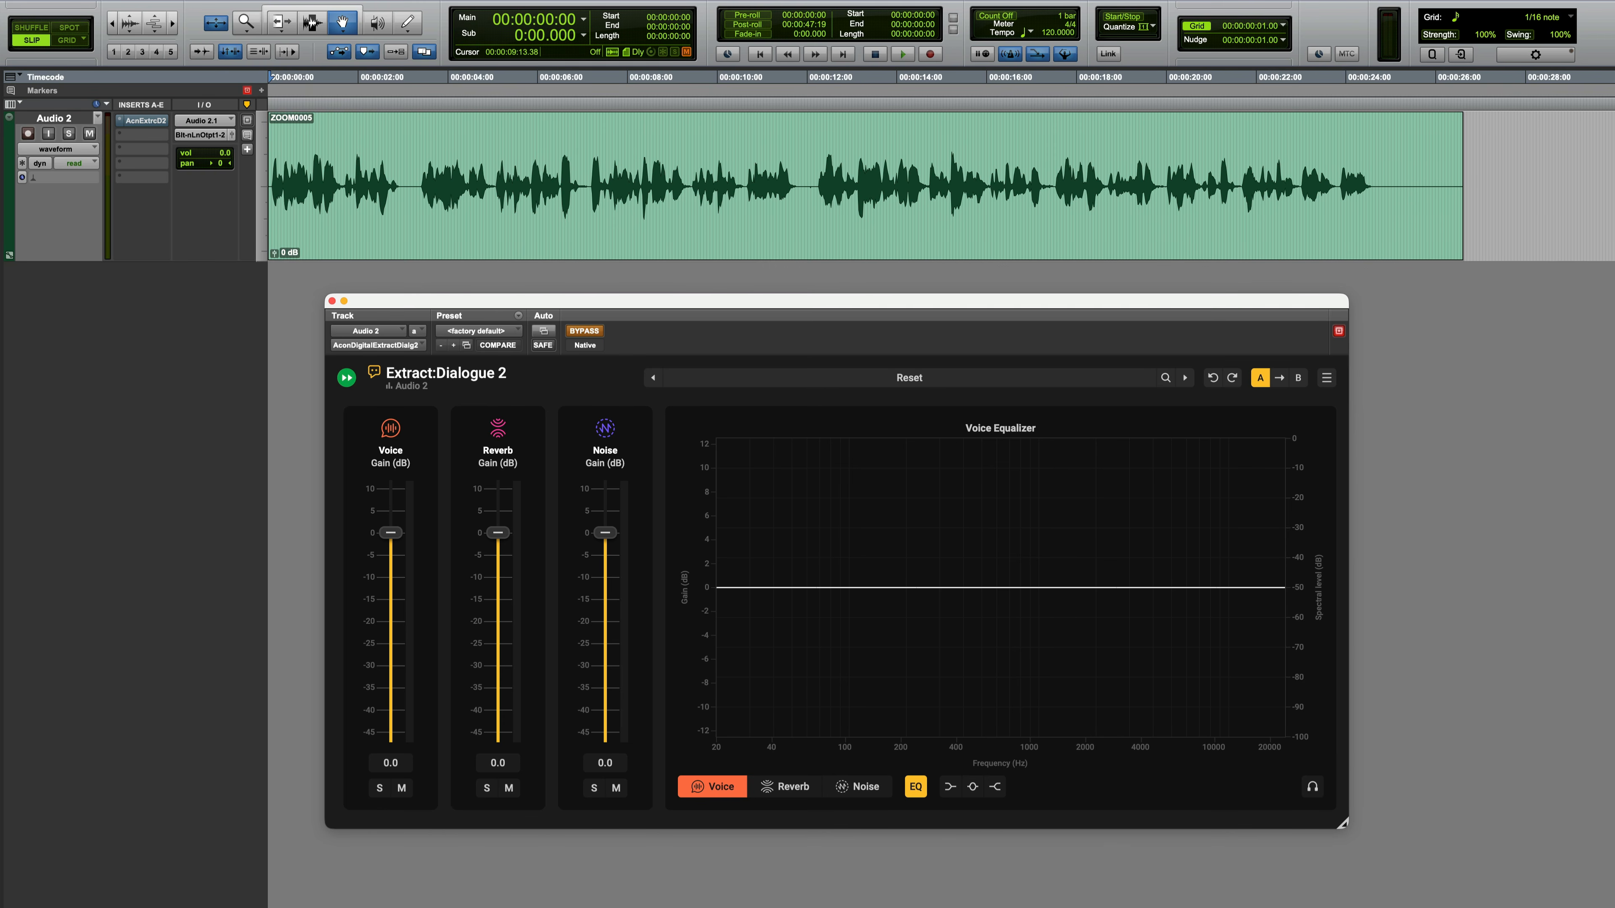
Step: Take the Audio 2 plug-in out of bypass and enable automation for its Voice Gain and Reverb Gain
click(583, 332)
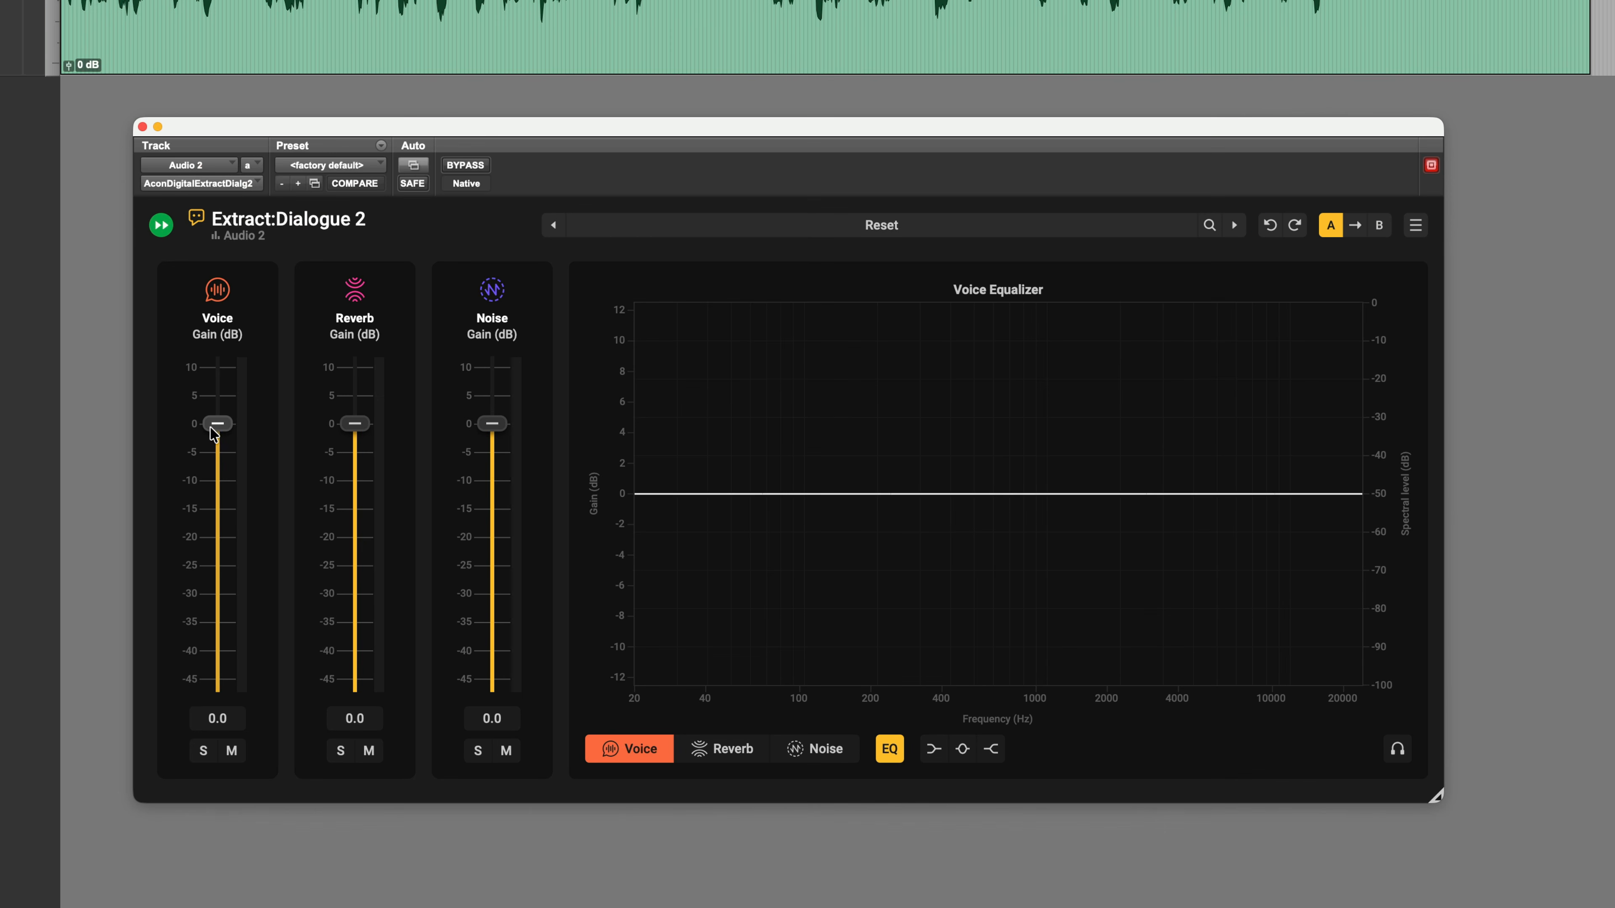
right_click(392, 537)
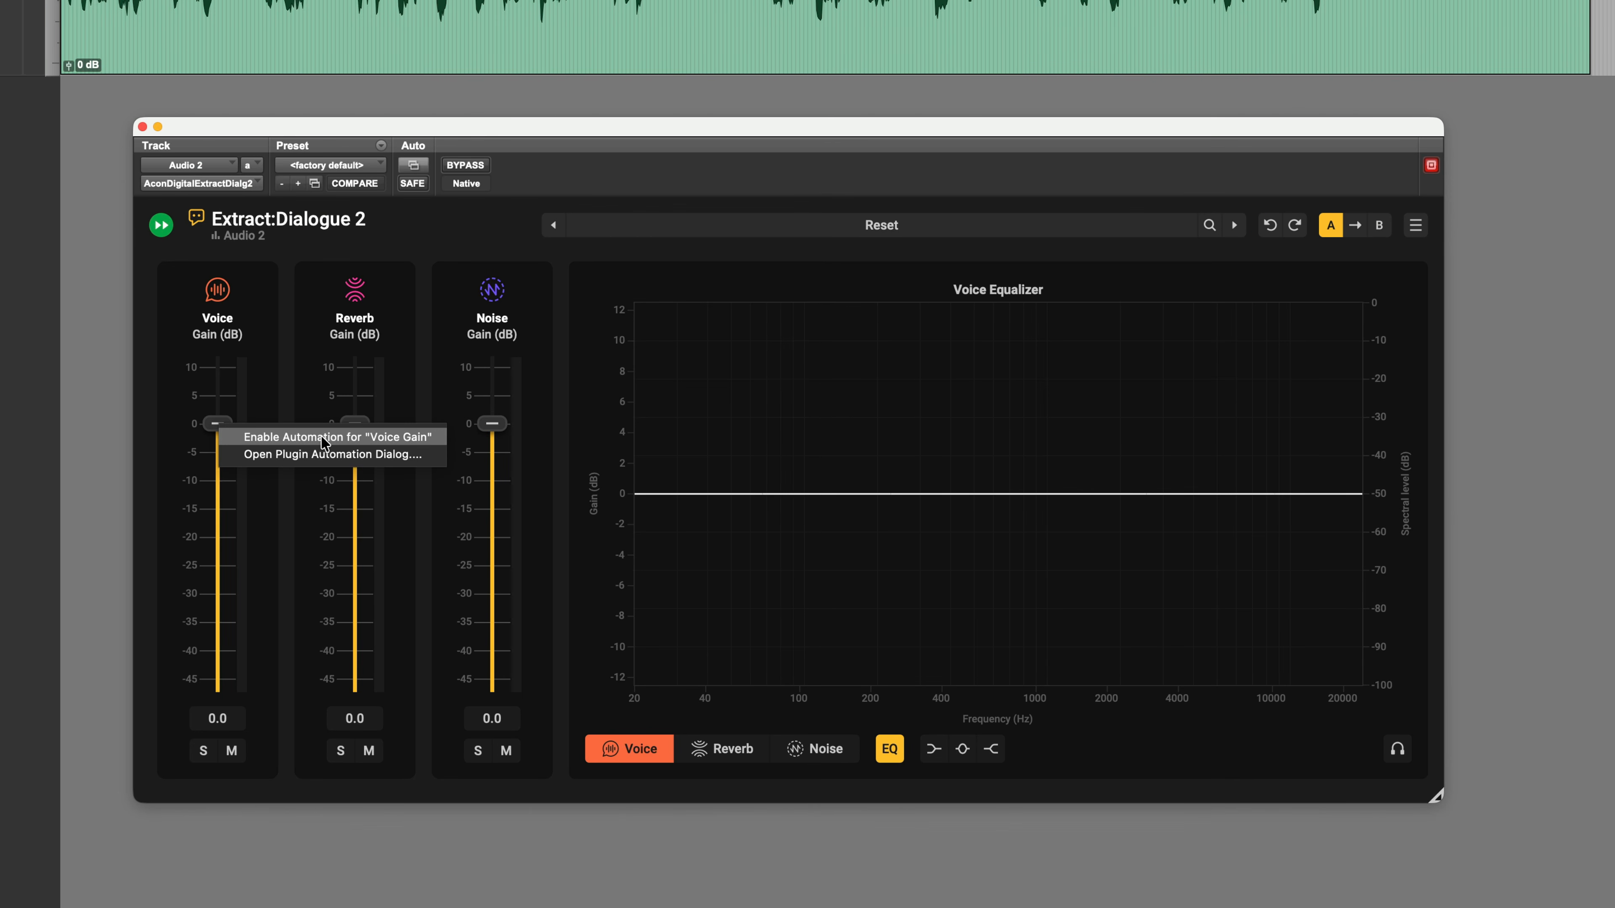
click(357, 437)
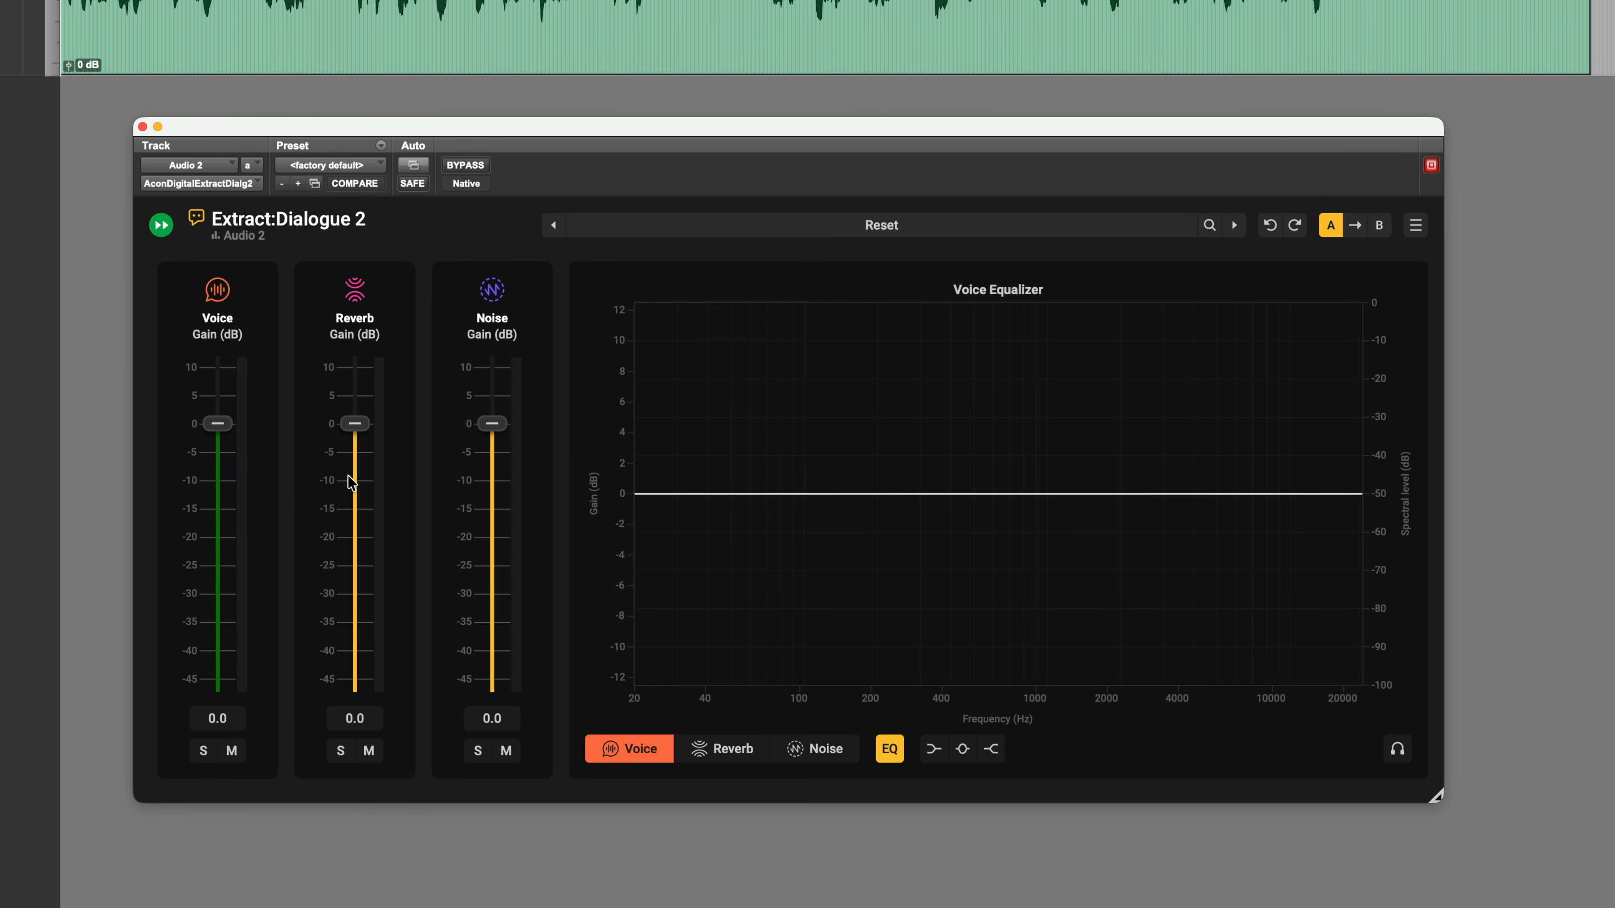
right_click(355, 432)
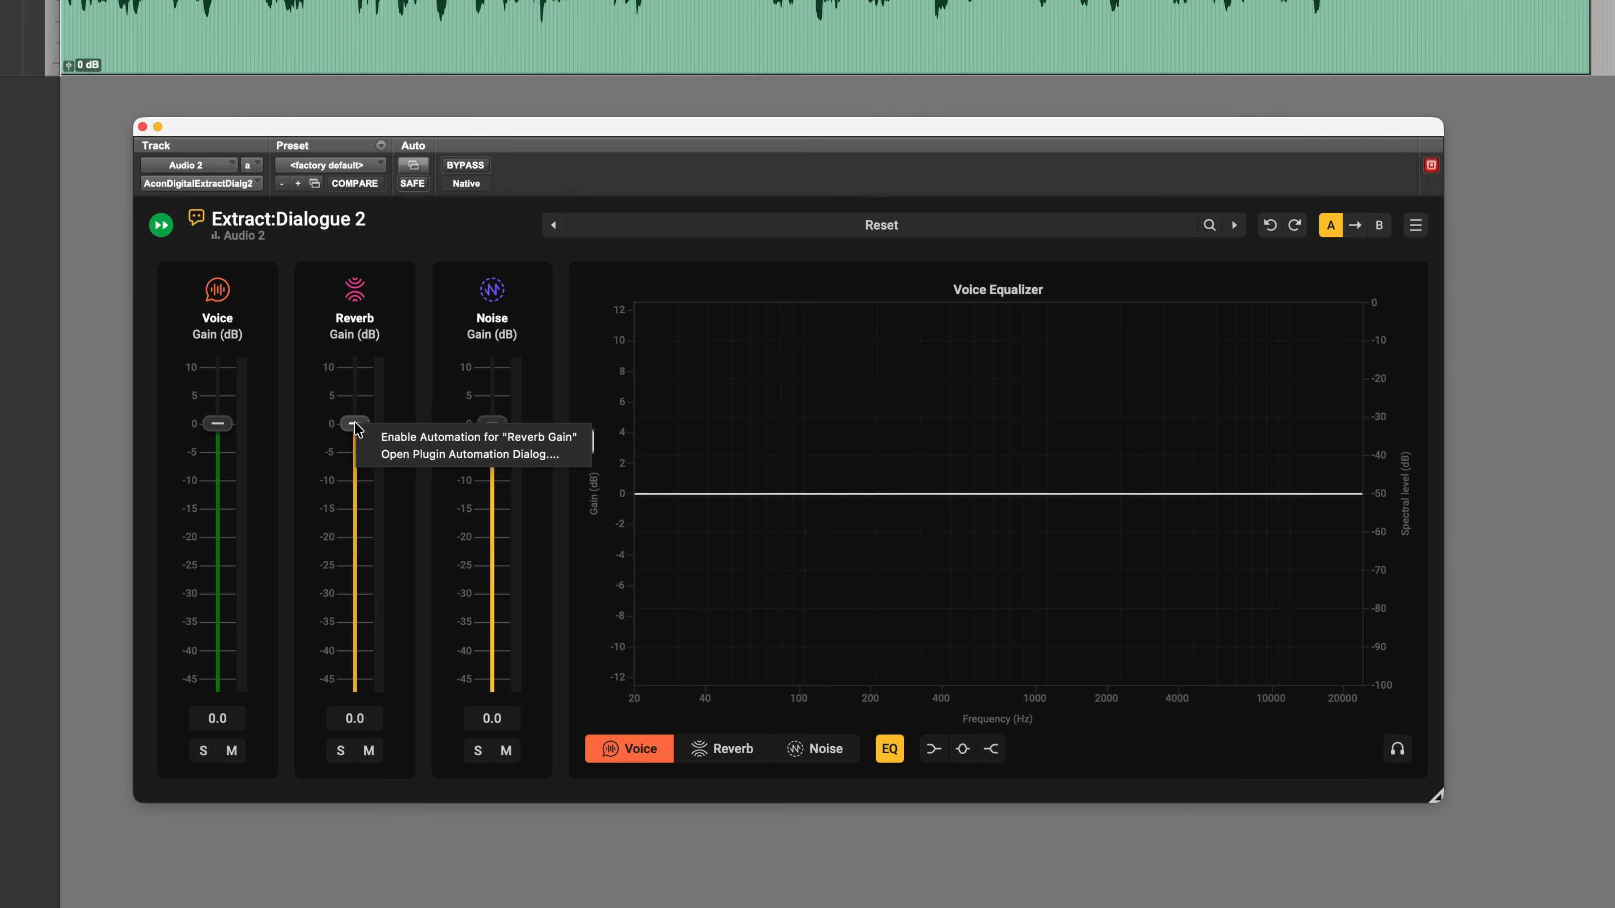
click(460, 441)
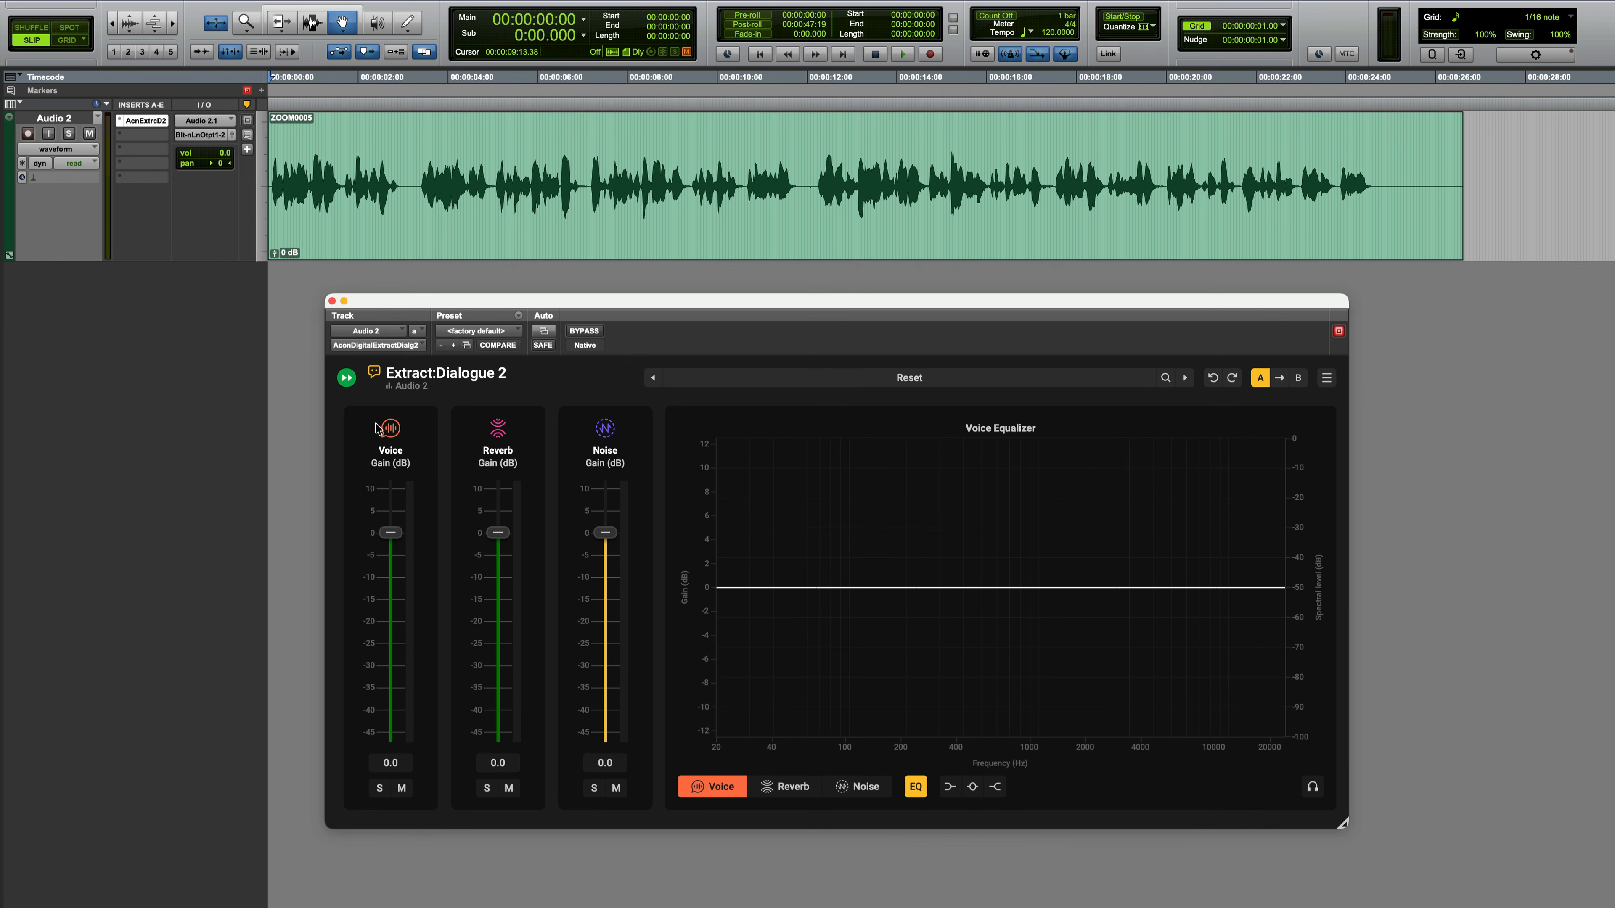
Step: Display the Voice Gain automation on Audio 2, checking the Reverb Gain automation lane as well
click(66, 150)
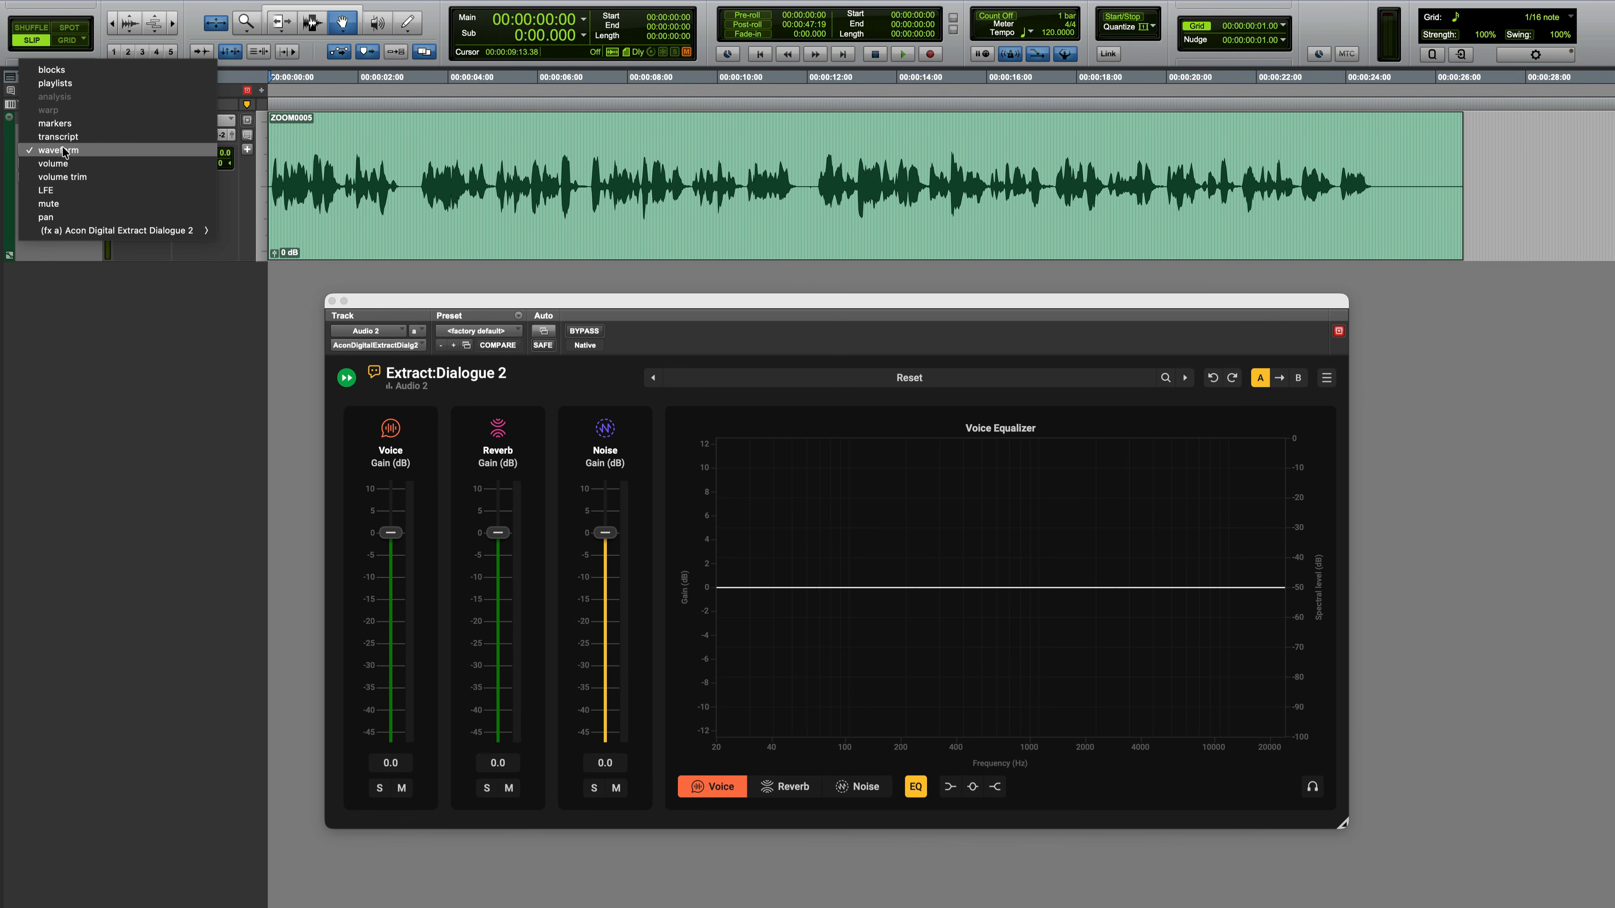
mouse_move(94, 235)
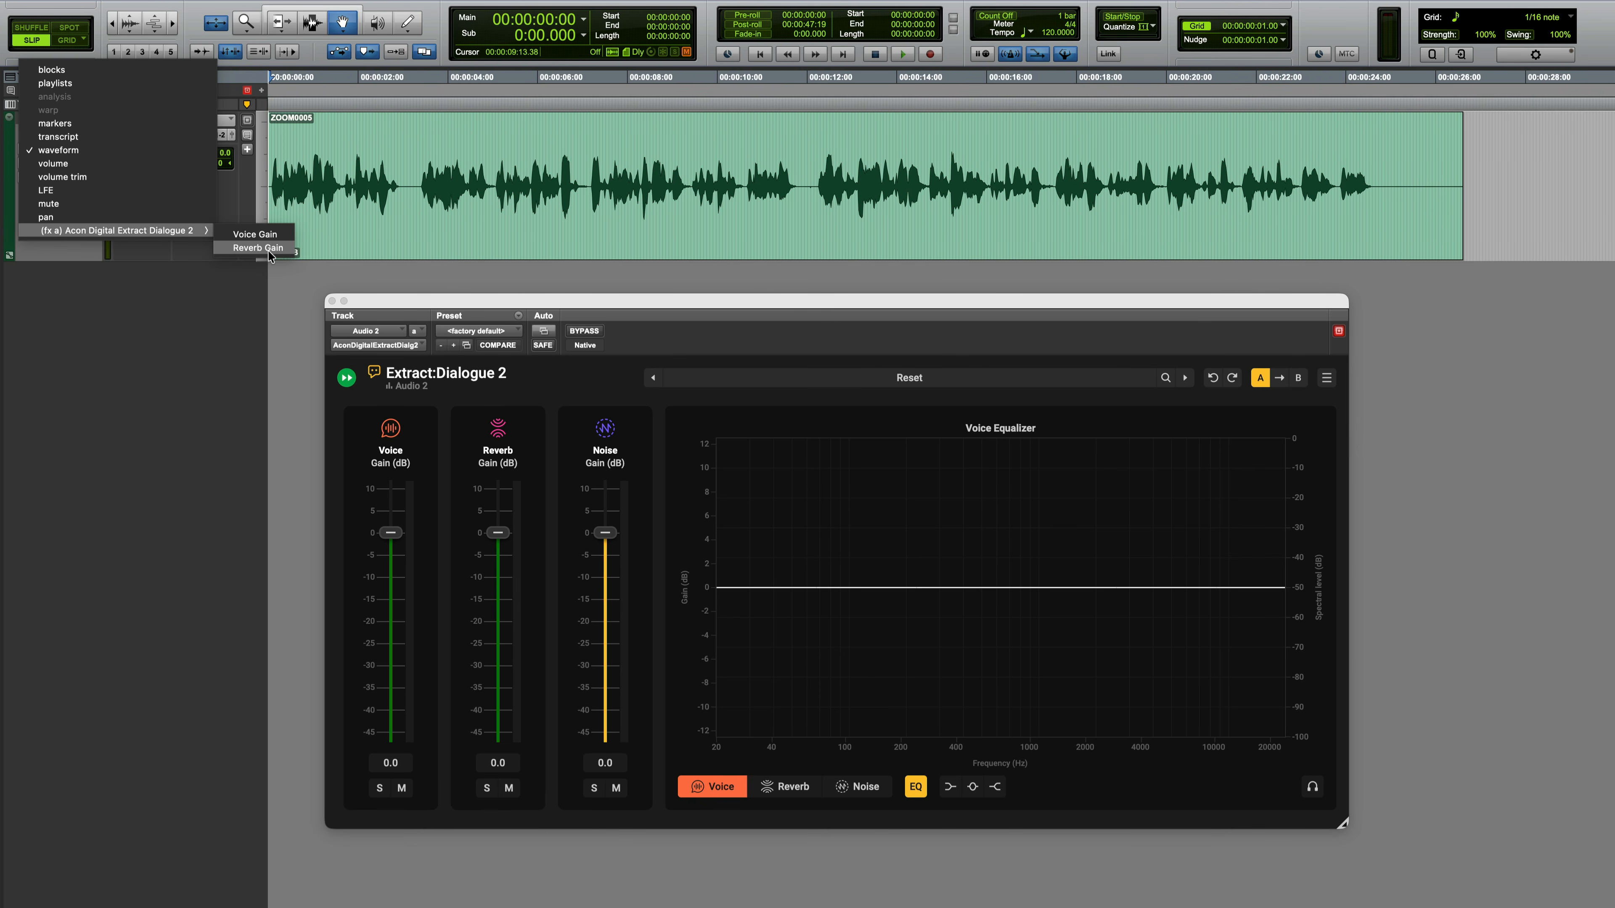
click(255, 234)
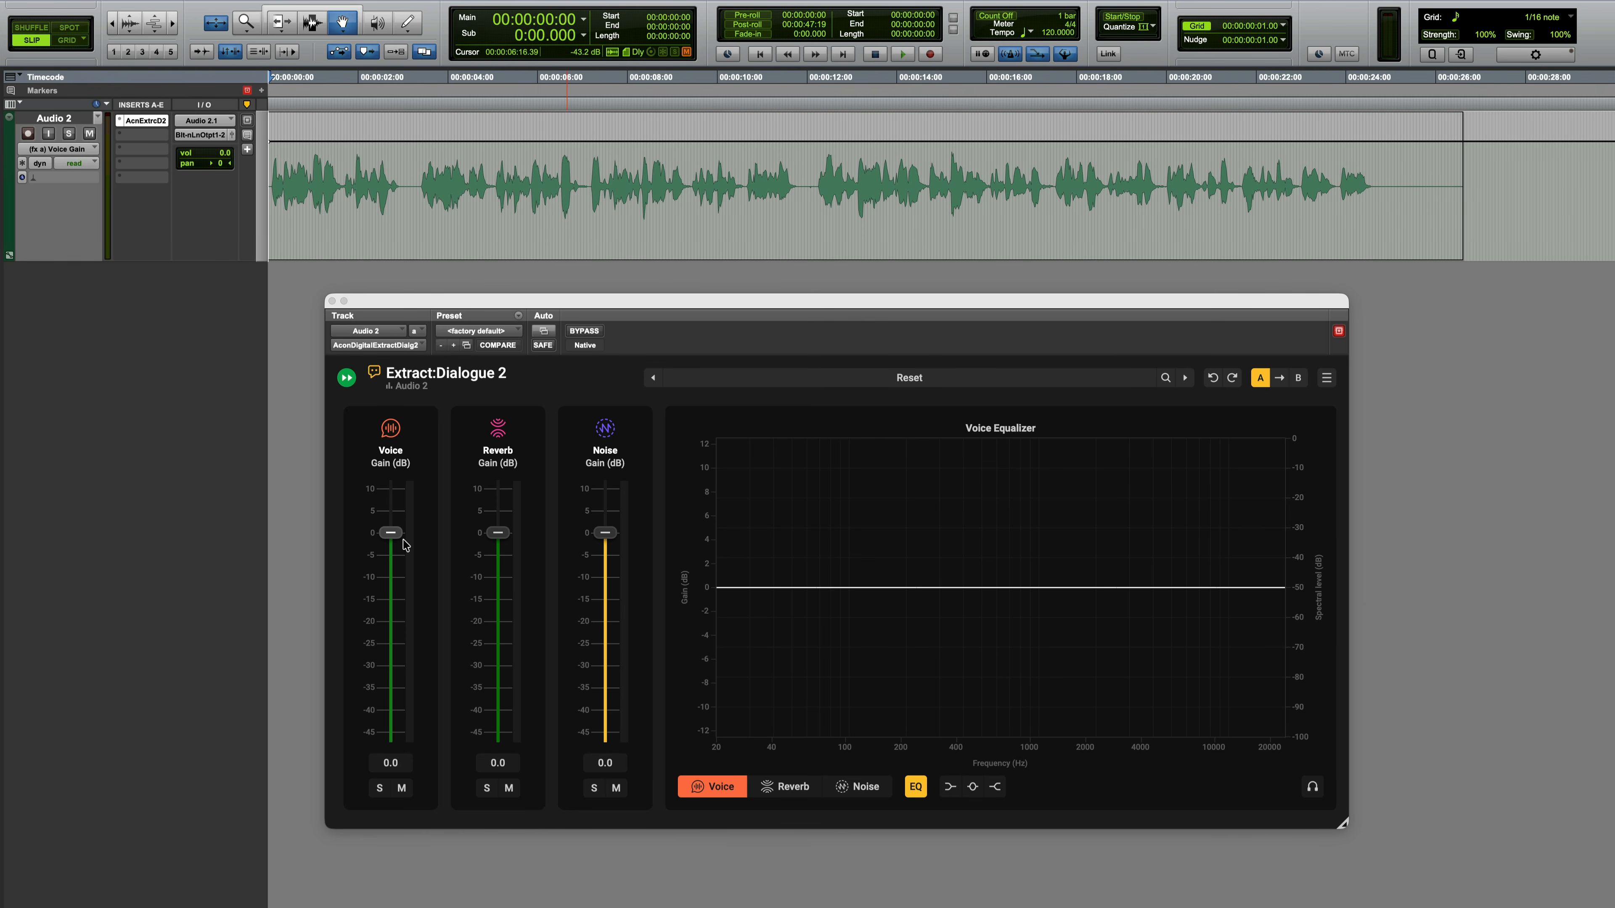
click(498, 535)
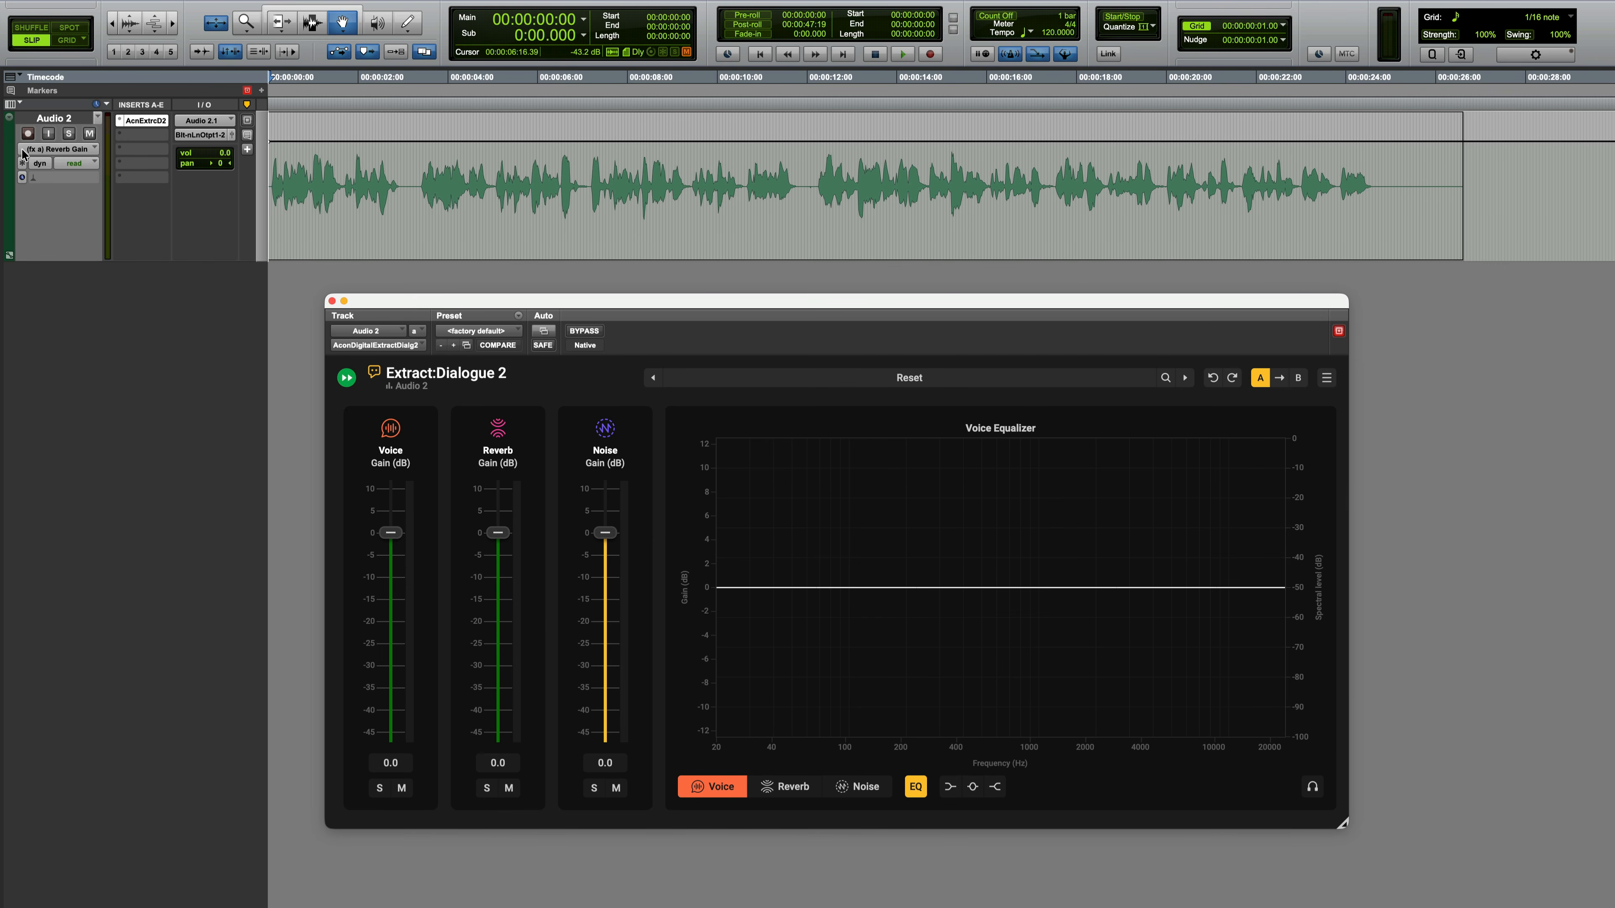
click(392, 535)
Step: Ramp the Voice Gain automation down from the clip start to -12.1 dB at about 21 seconds
click(344, 30)
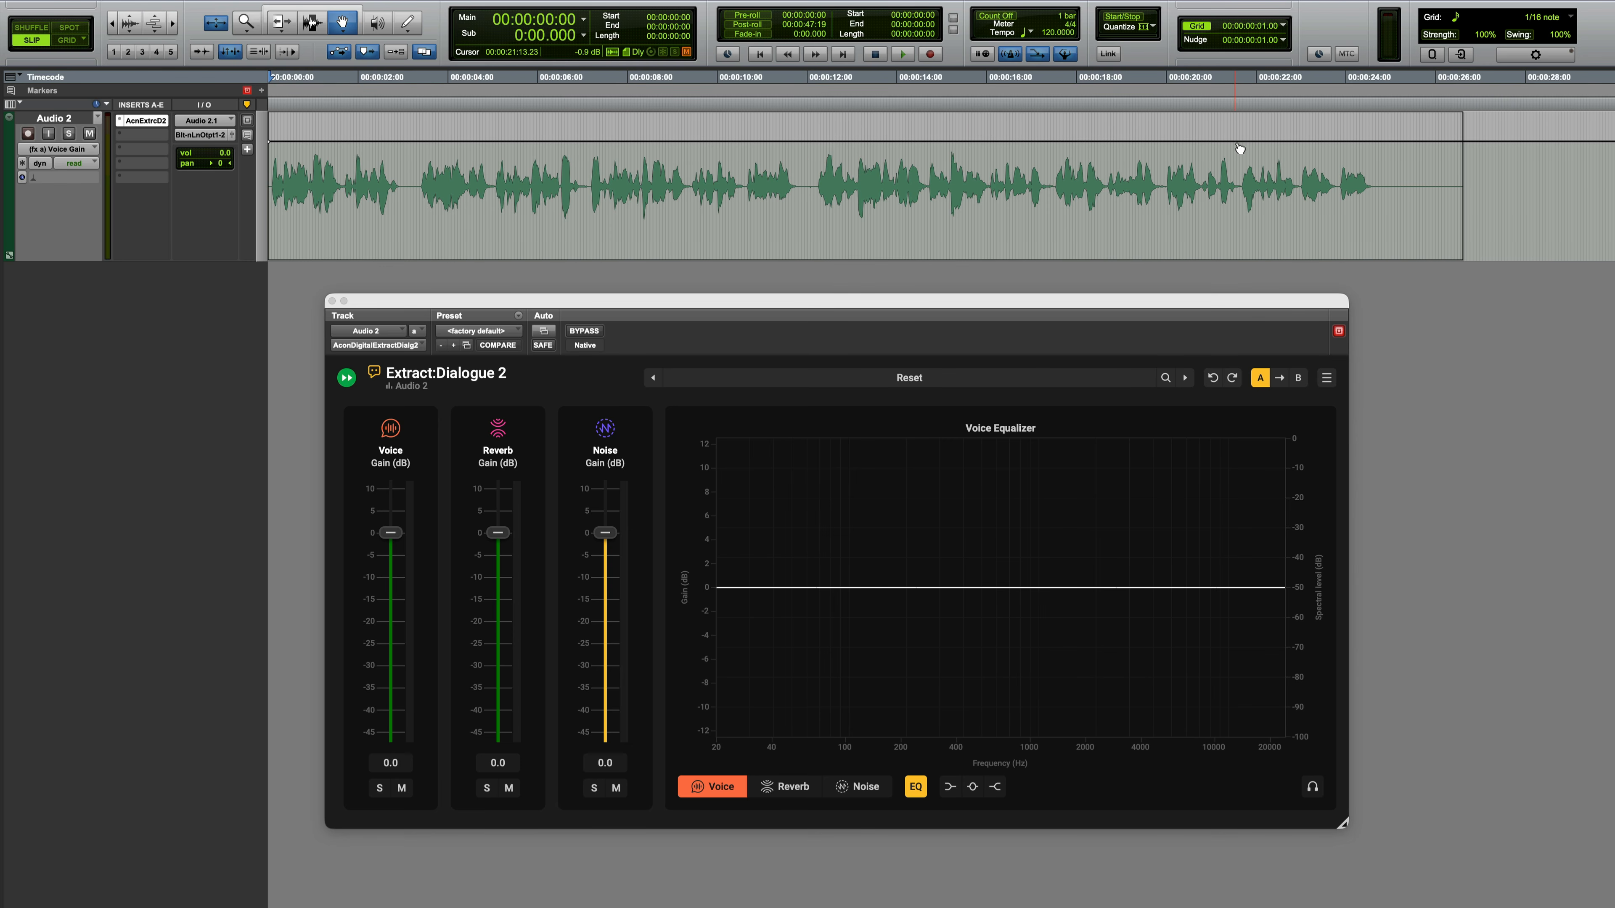
drag(1236, 147, 1232, 172)
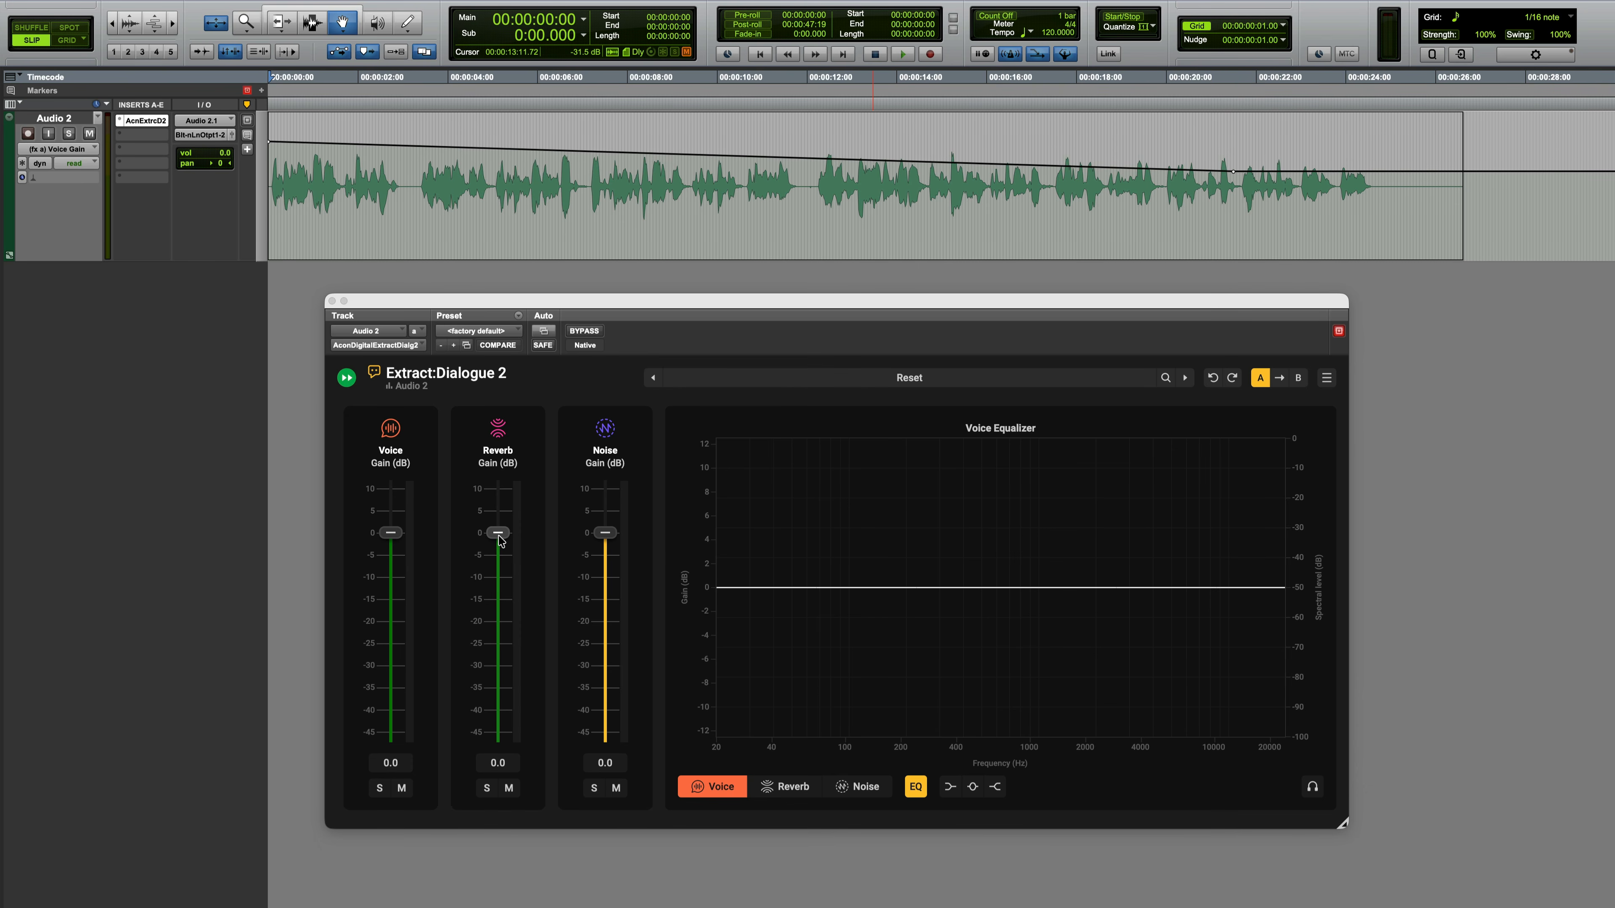
Step: Automate the Reverb Gain to ramp from -15.2 dB at the clip start up to 0 dB at about 20 seconds
drag(499, 539, 501, 712)
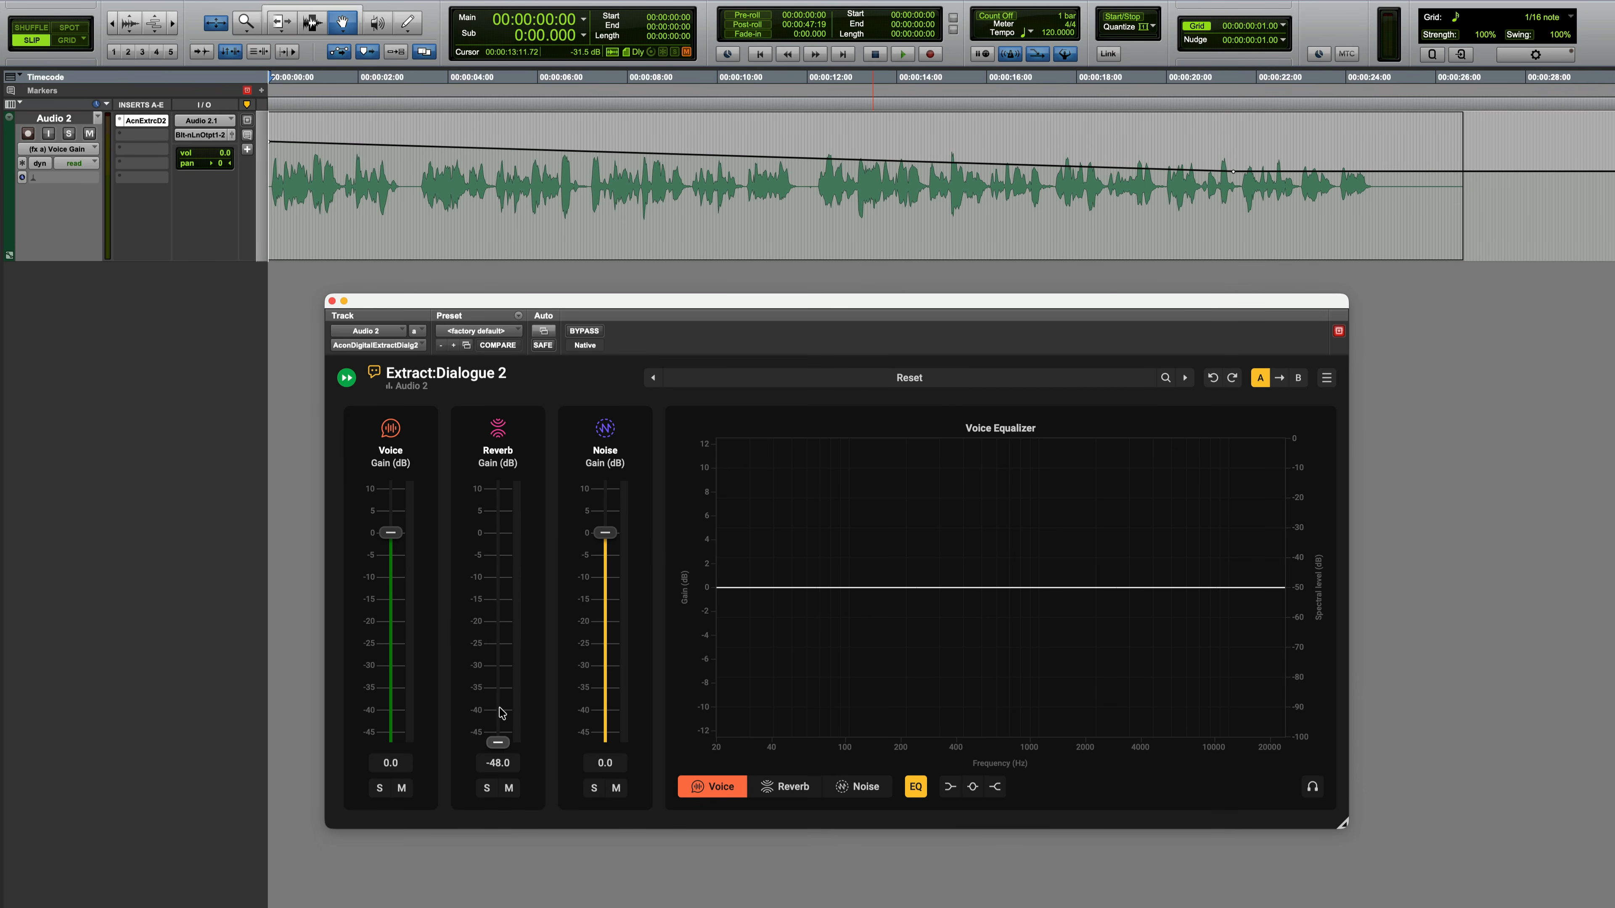
ctrl+super+click(497, 743)
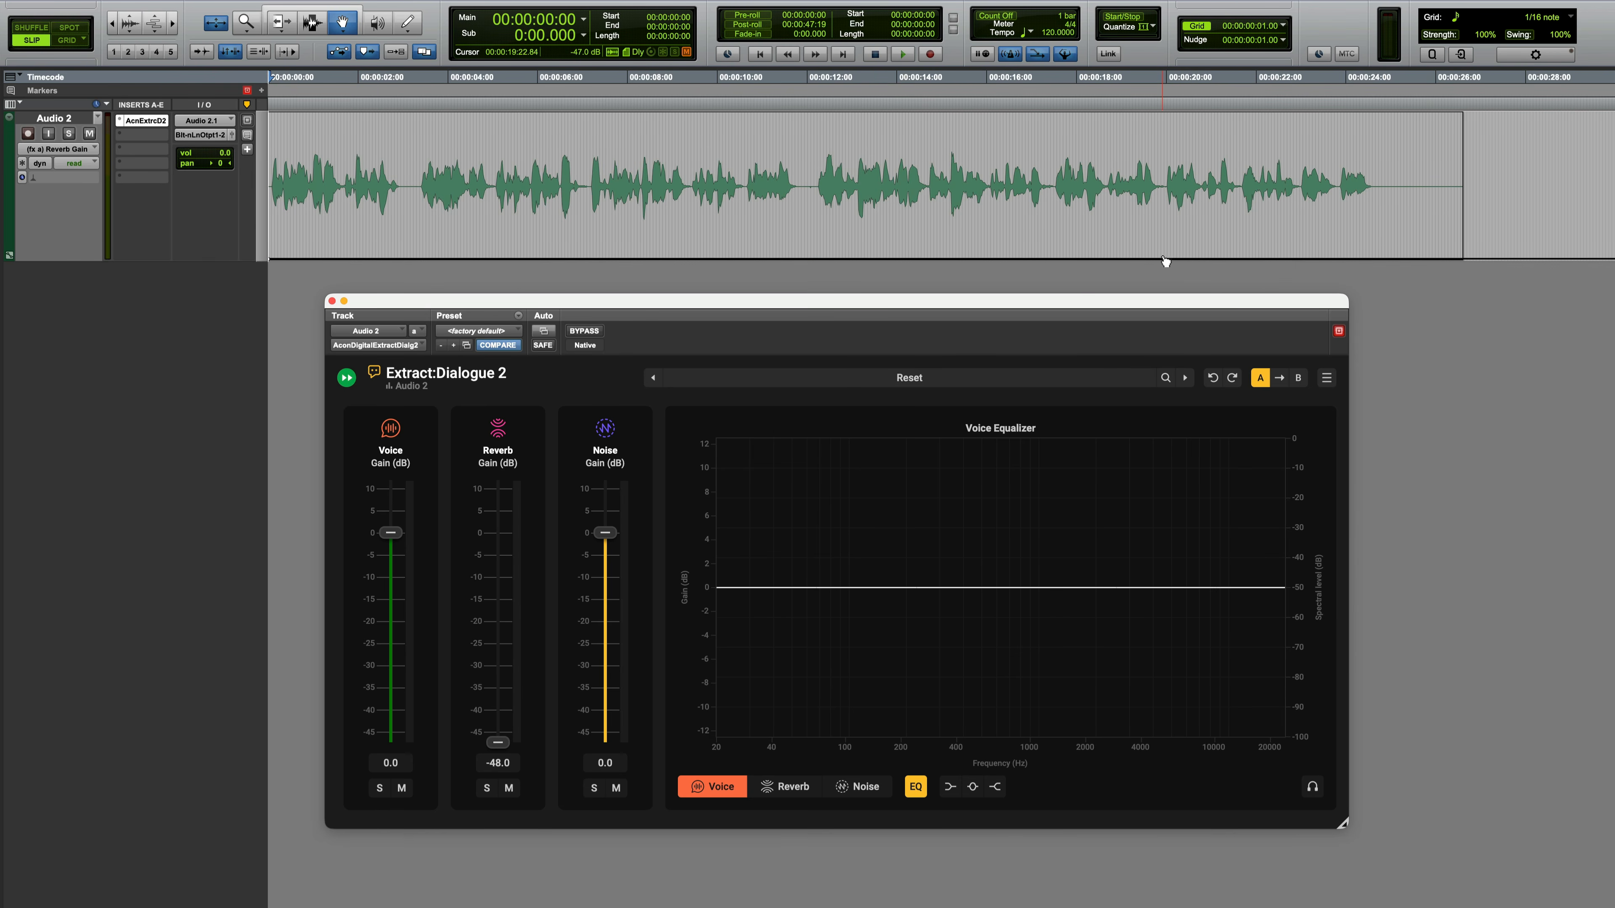
drag(1165, 258, 1161, 142)
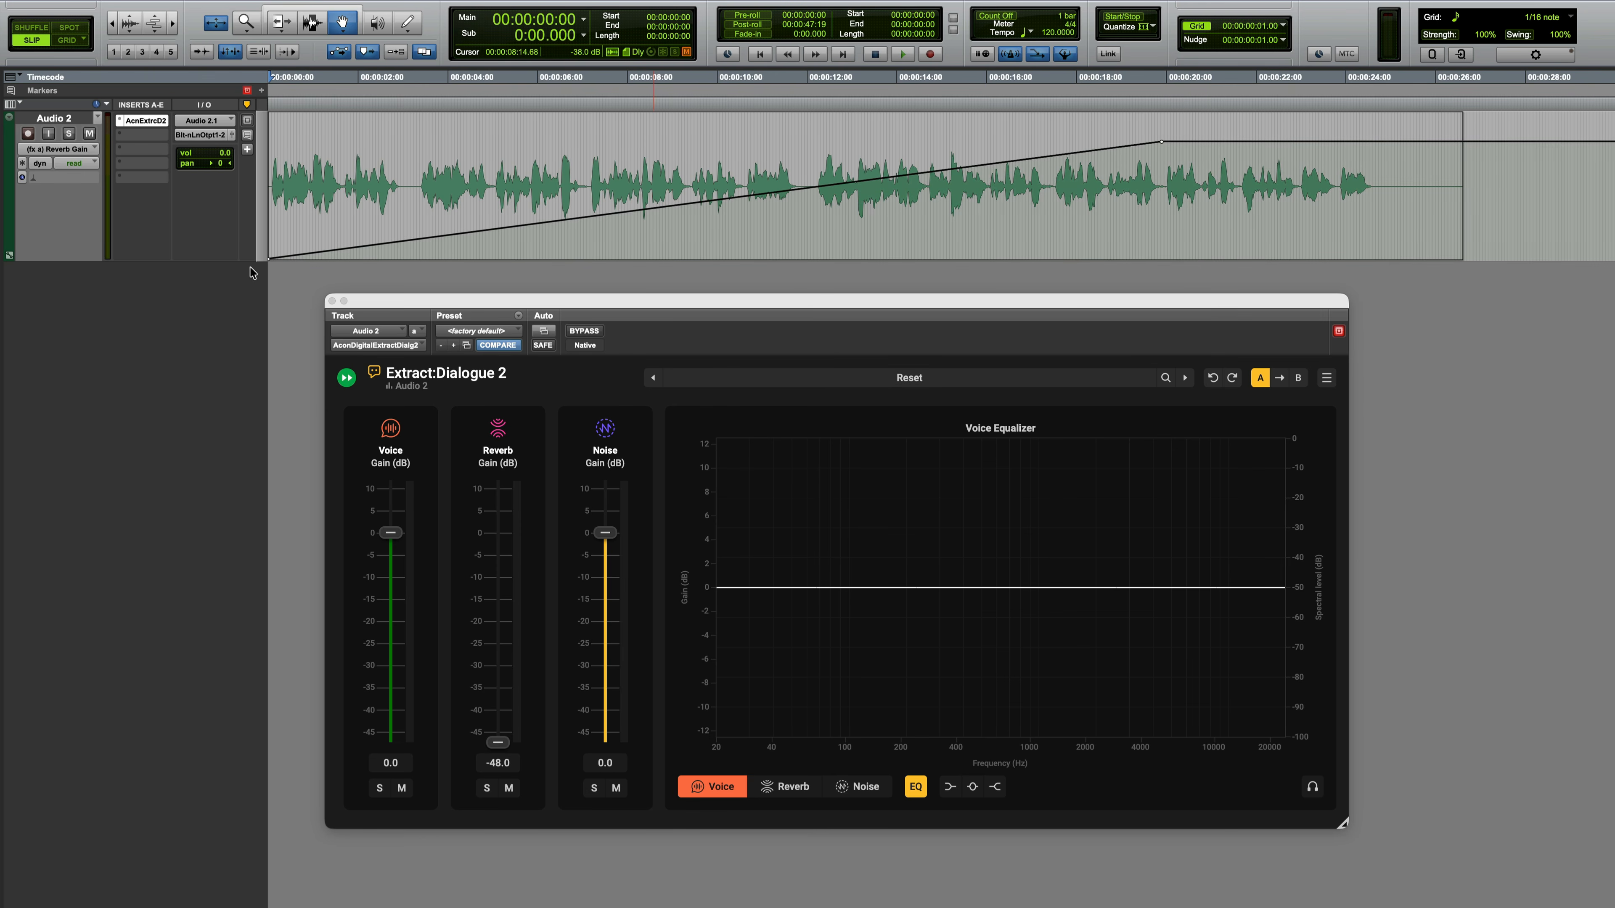
drag(270, 259, 269, 179)
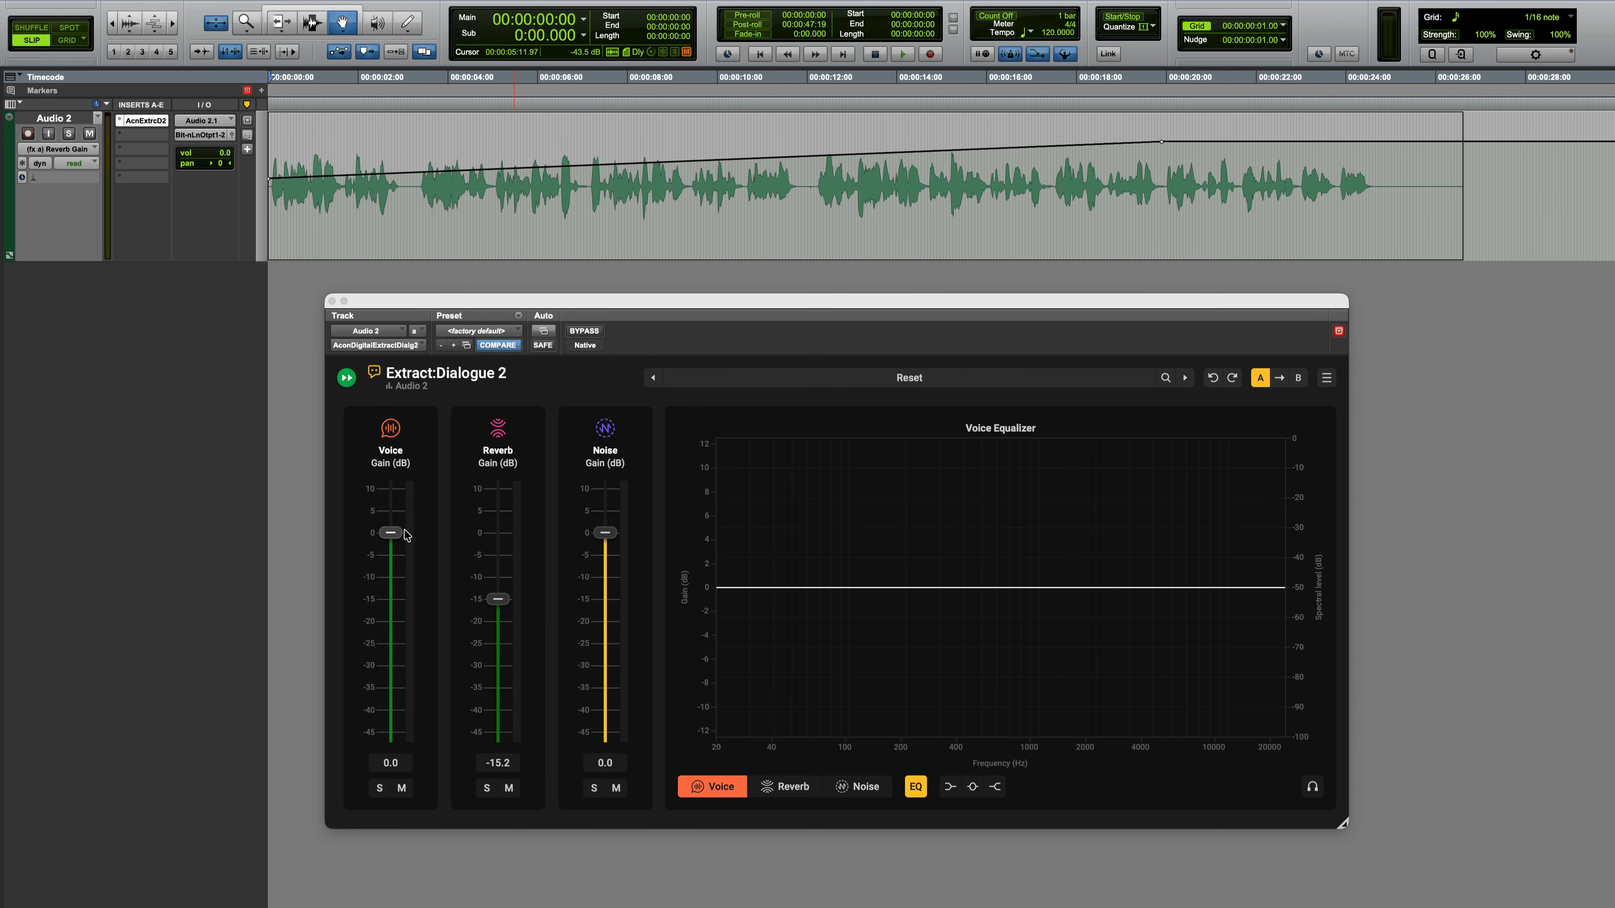
Step: Play the Audio 2 clip through to hear the Voice Gain and Reverb Gain automation
key(space)
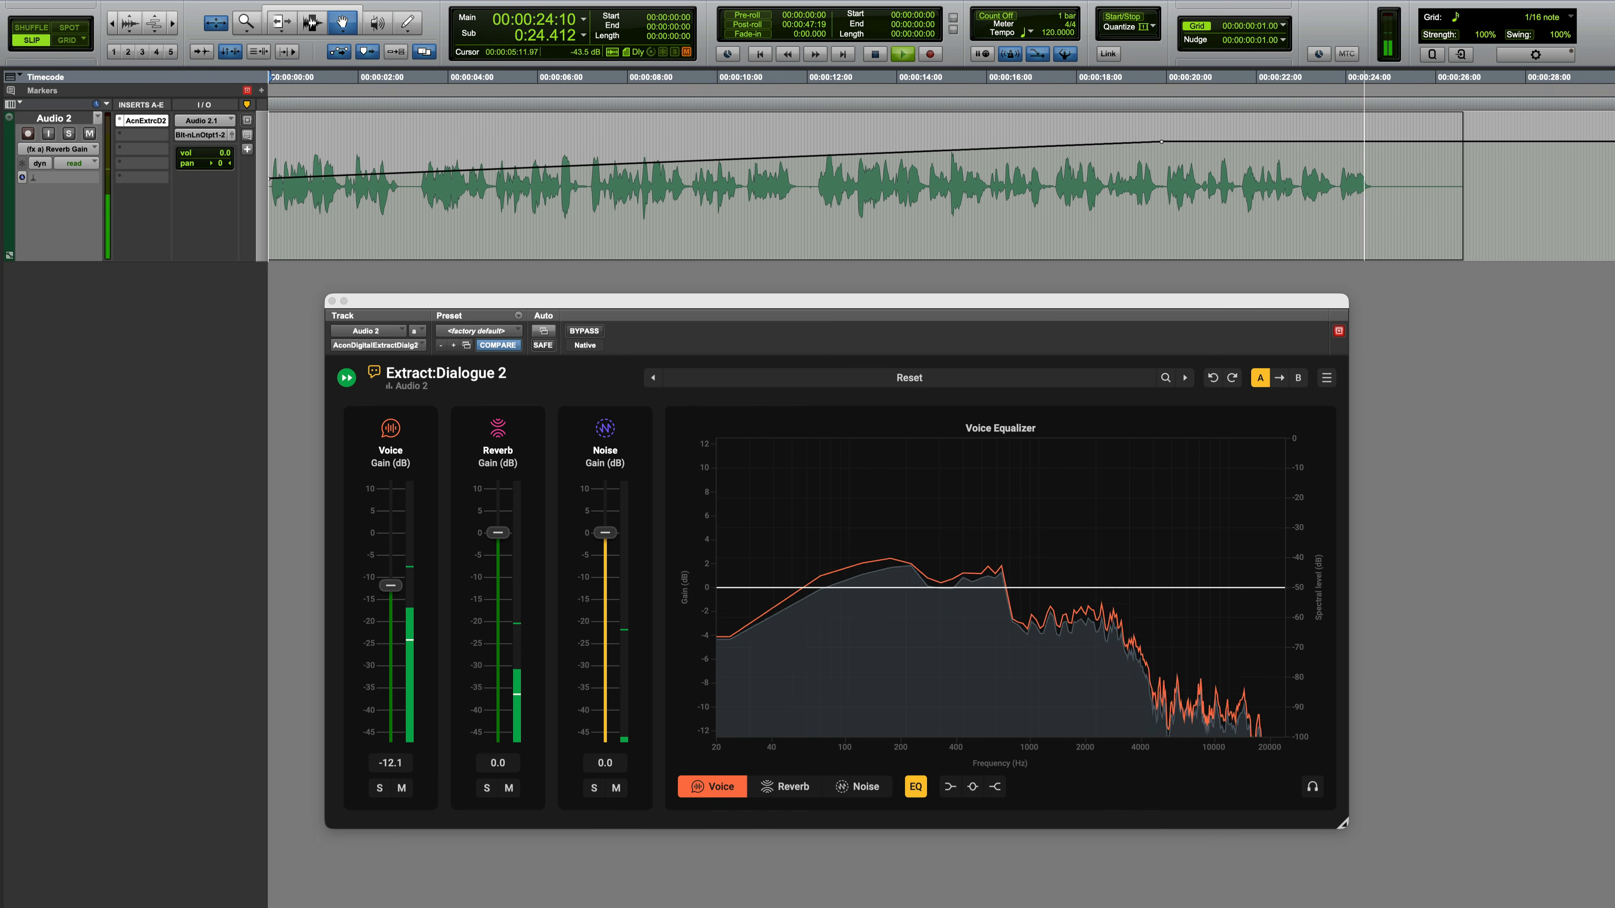
key(space)
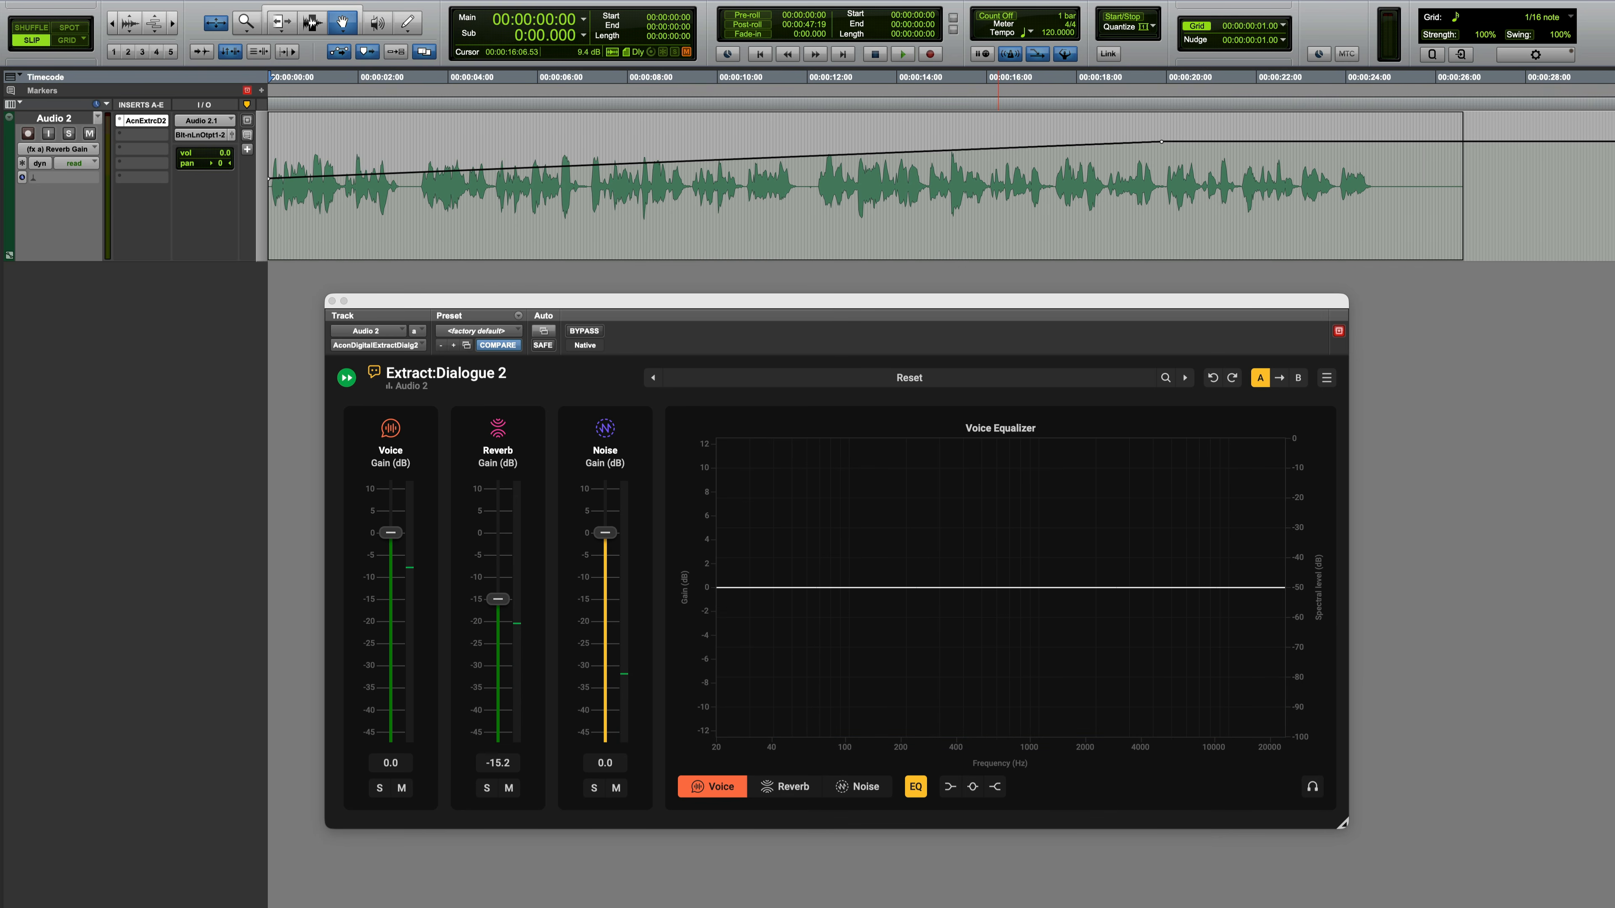
Step: Trim the Audio 2 clip's end to about 25 seconds and fade it out from 00:00:12:22 to the end
click(301, 11)
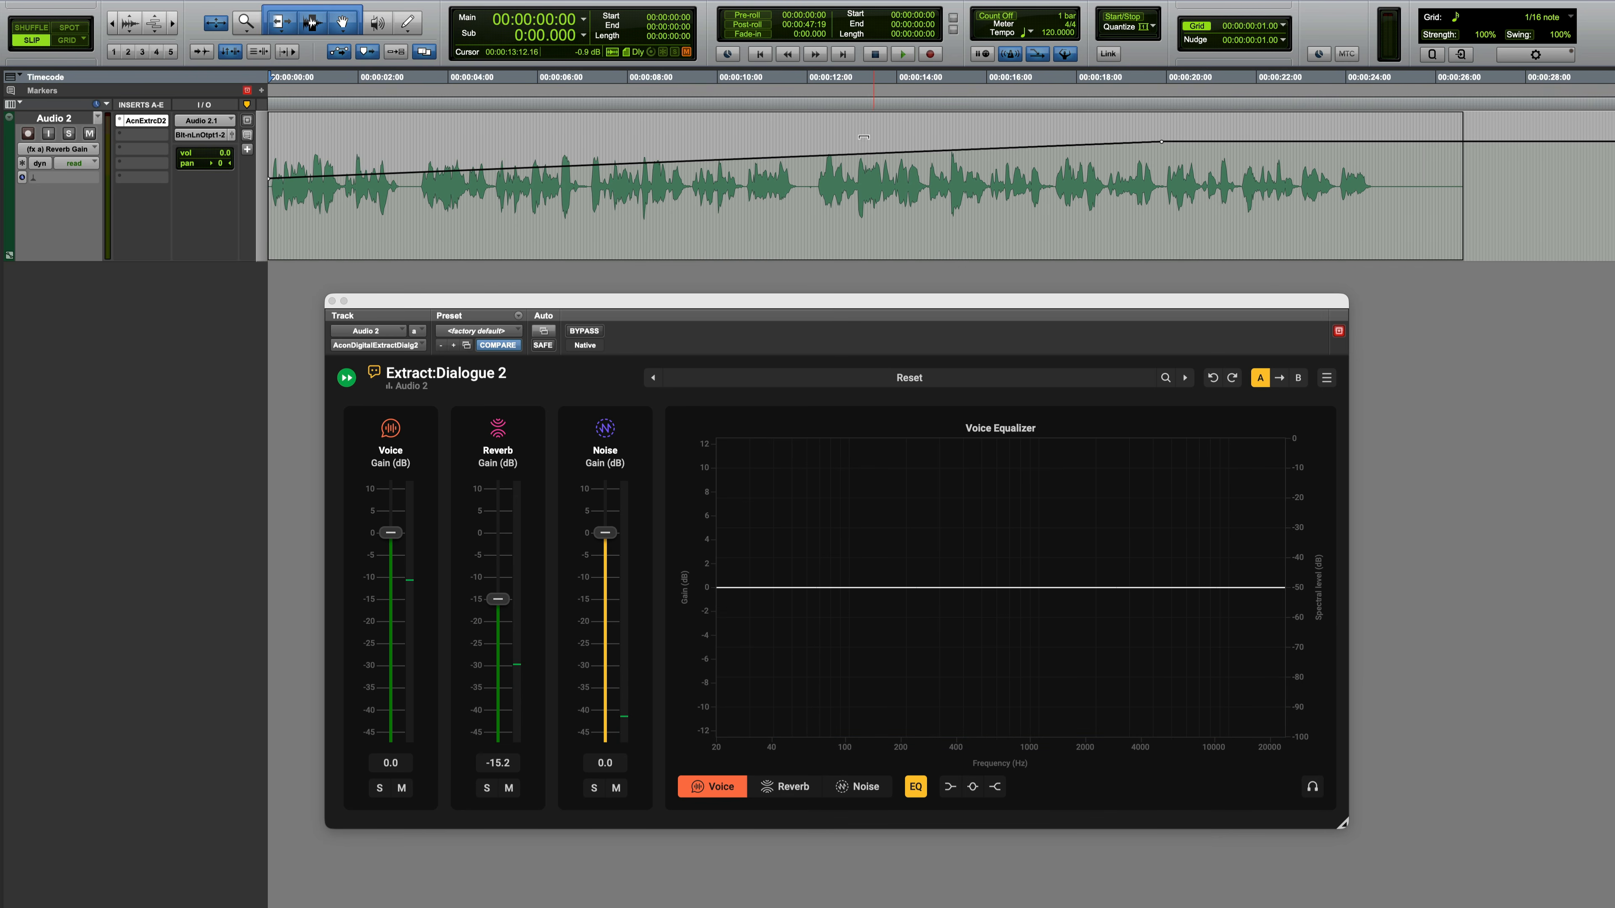
click(1386, 166)
key(s)
click(847, 175)
key(g)
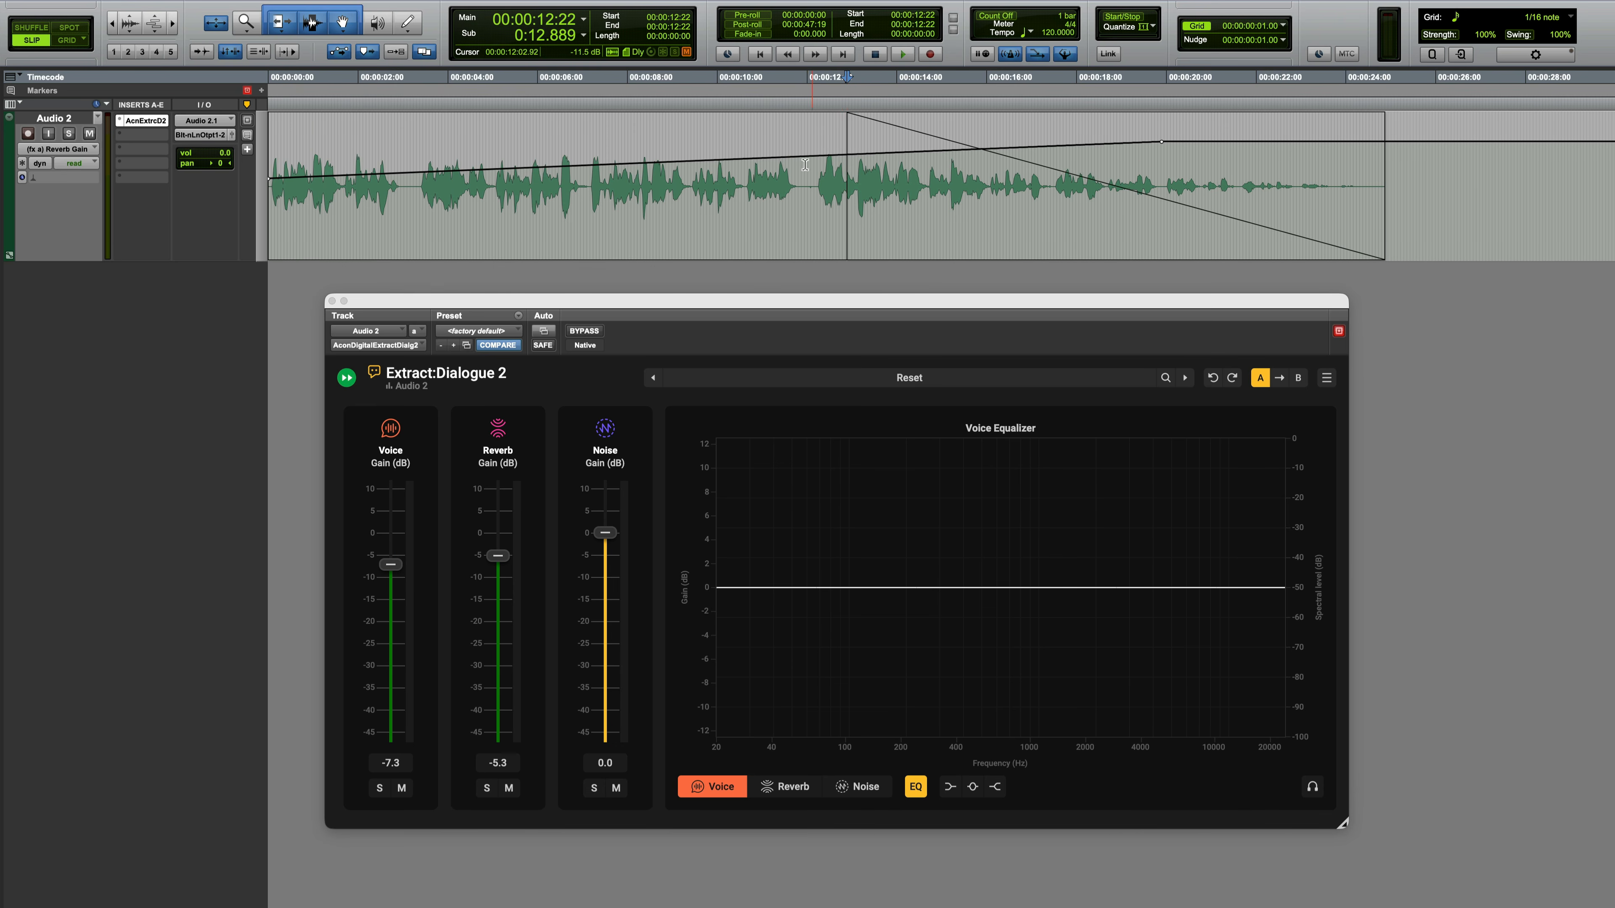
Step: Switch the Audio 2 track back to waveform view and return the playback position to the session start
key(ctrl+minus)
key(Return)
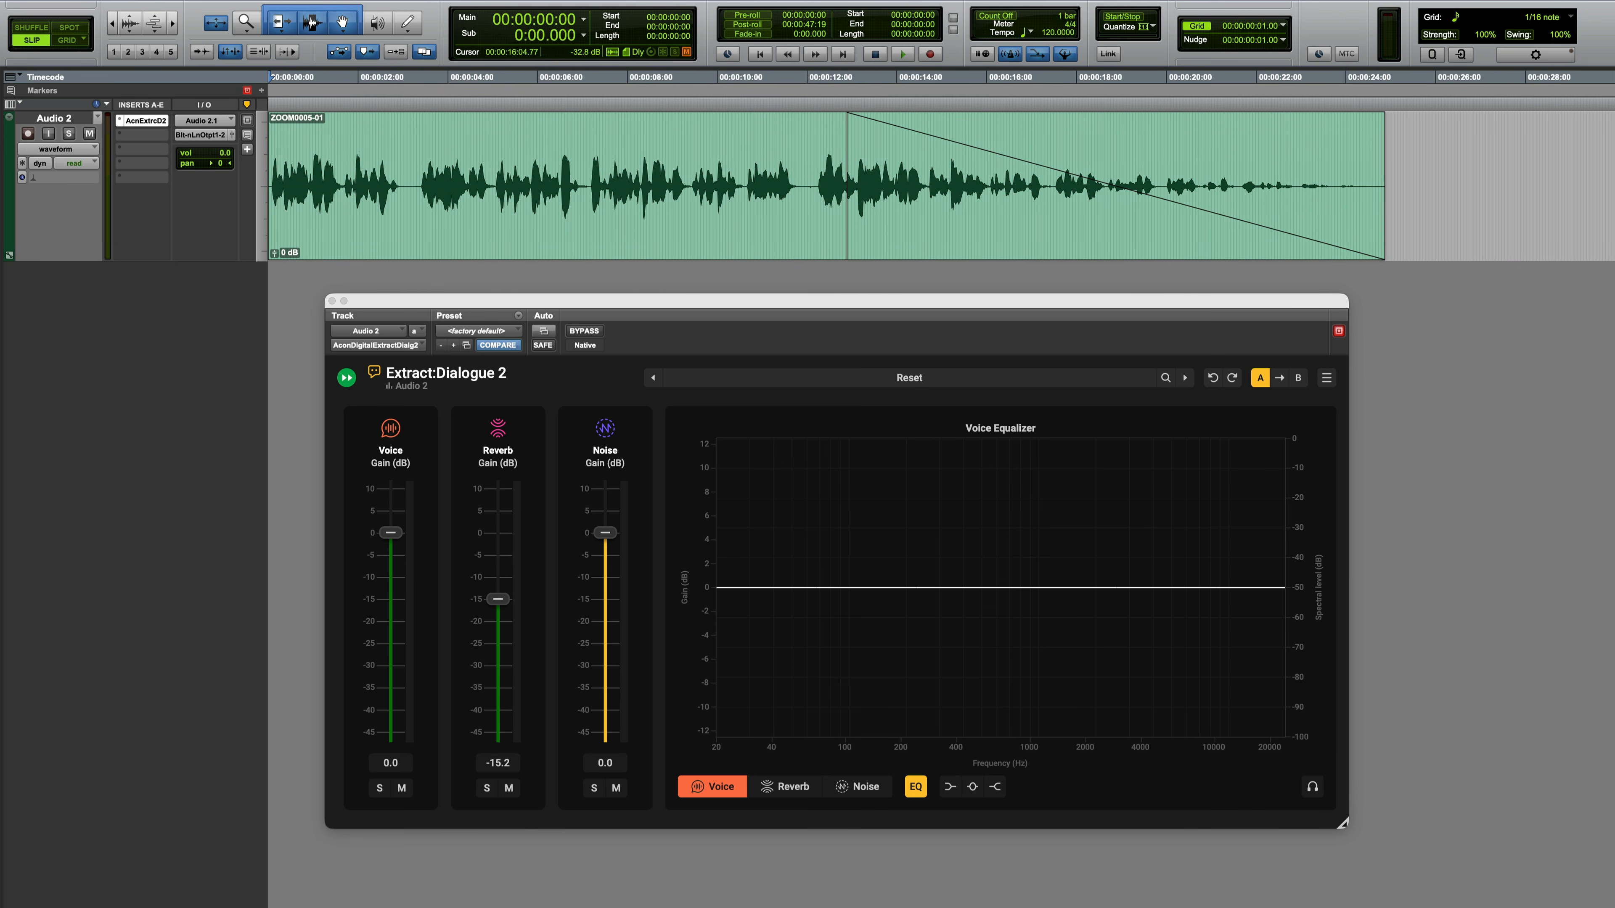
Step: Play the faded Audio 2 clip from the session start past its end to hear the voice recede, and stop playback
key(space)
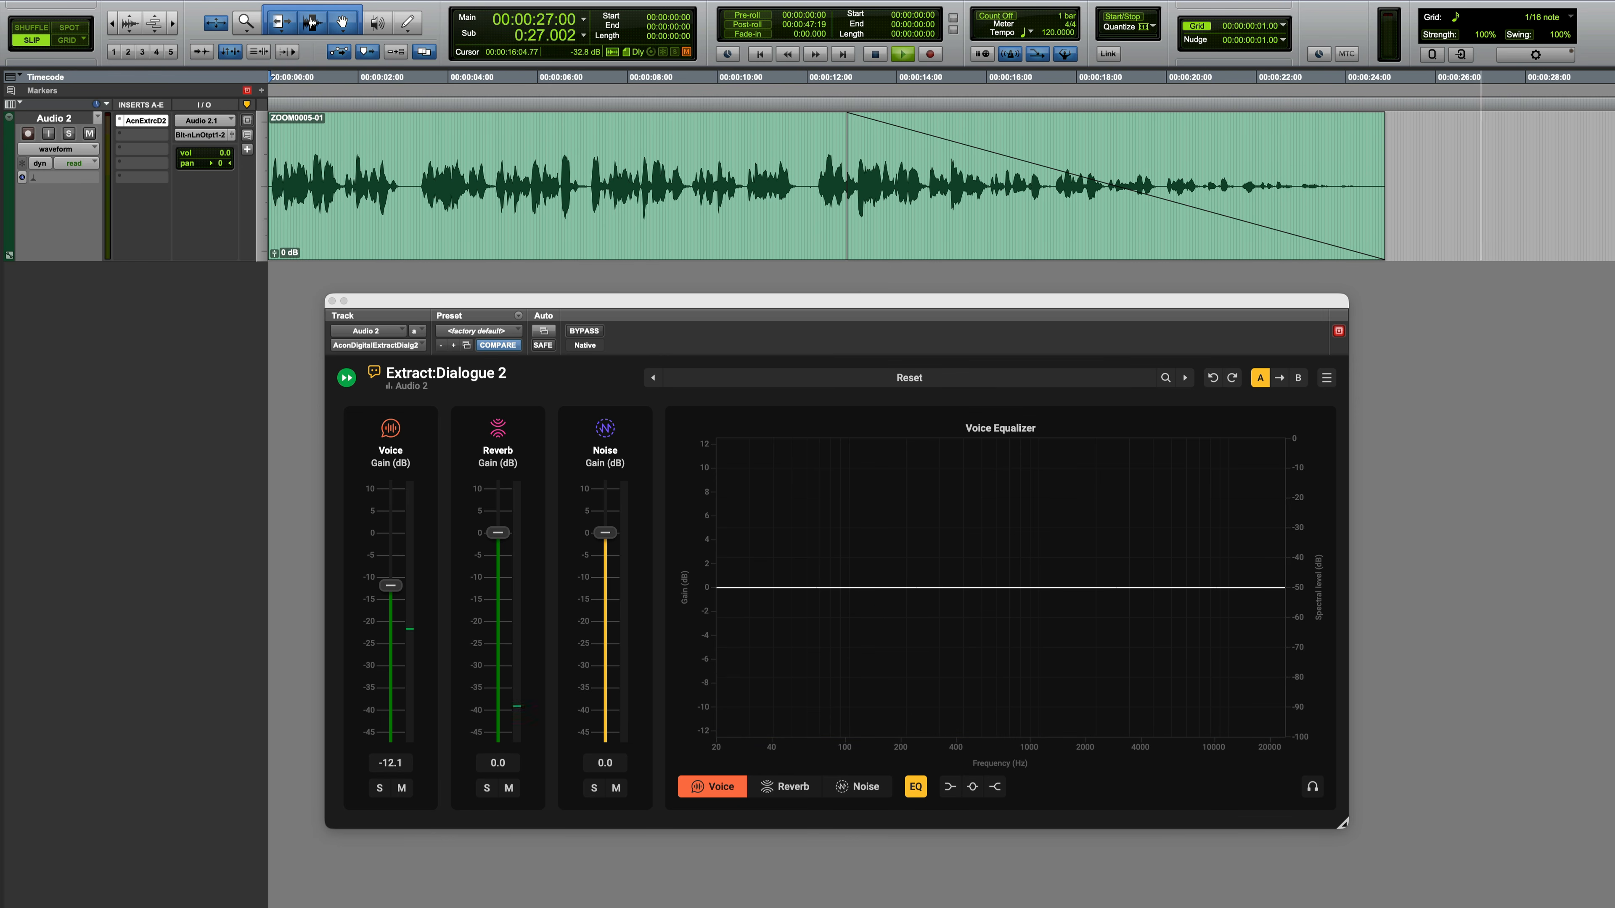
key(space)
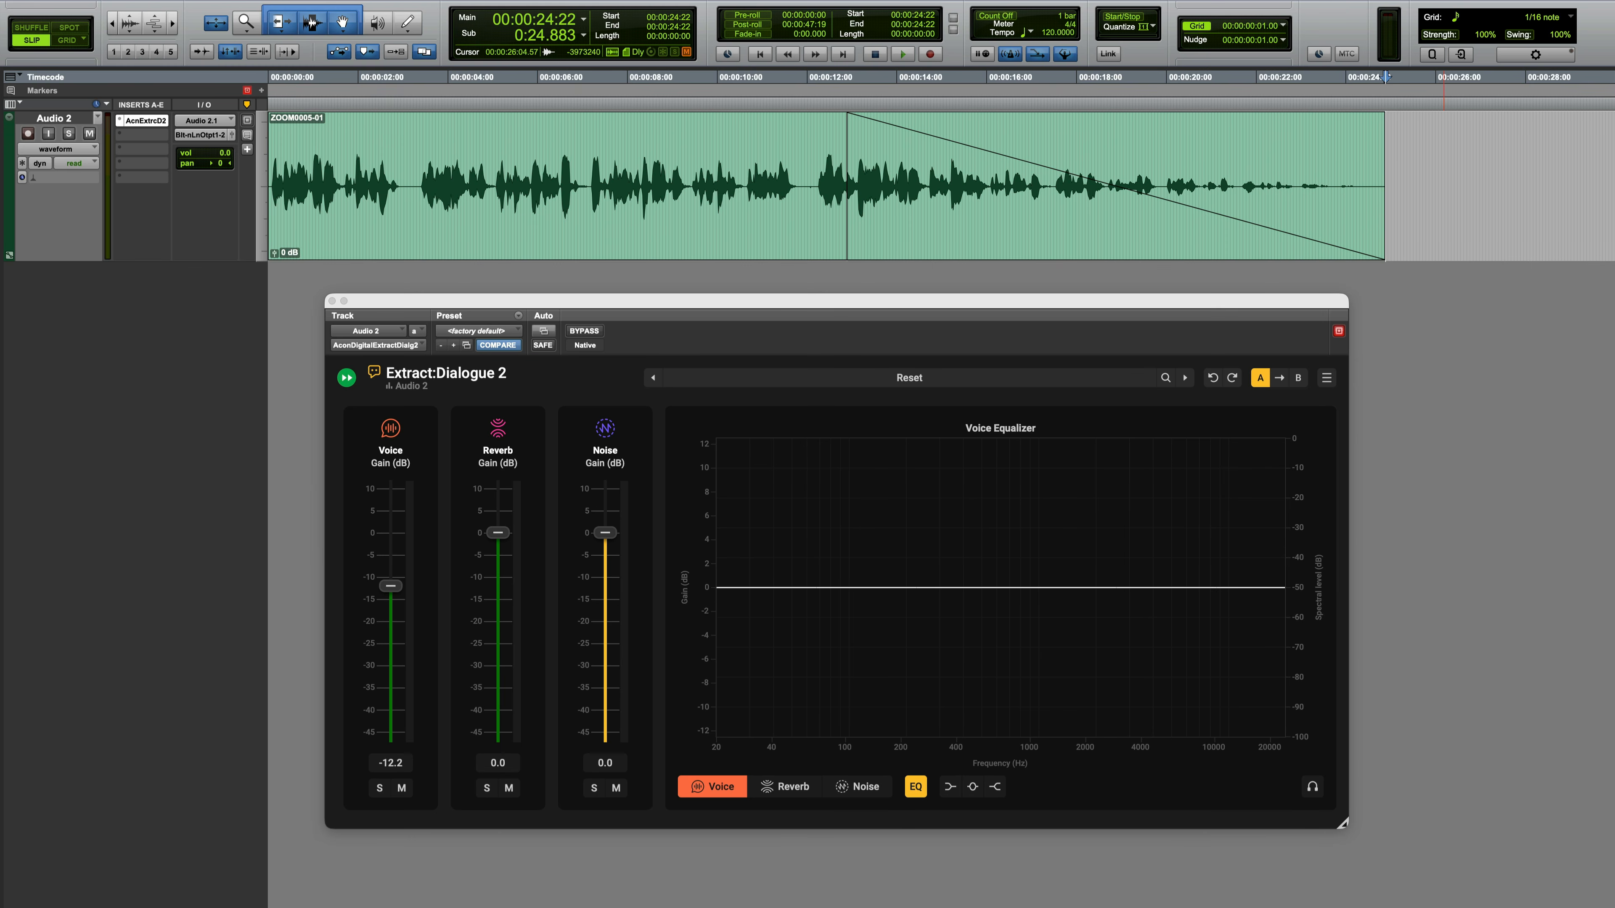
Step: Set Audio 2's automation mode to touch and record a Reverb Gain dip to about -45.6 dB during playback past the clip's end
click(73, 162)
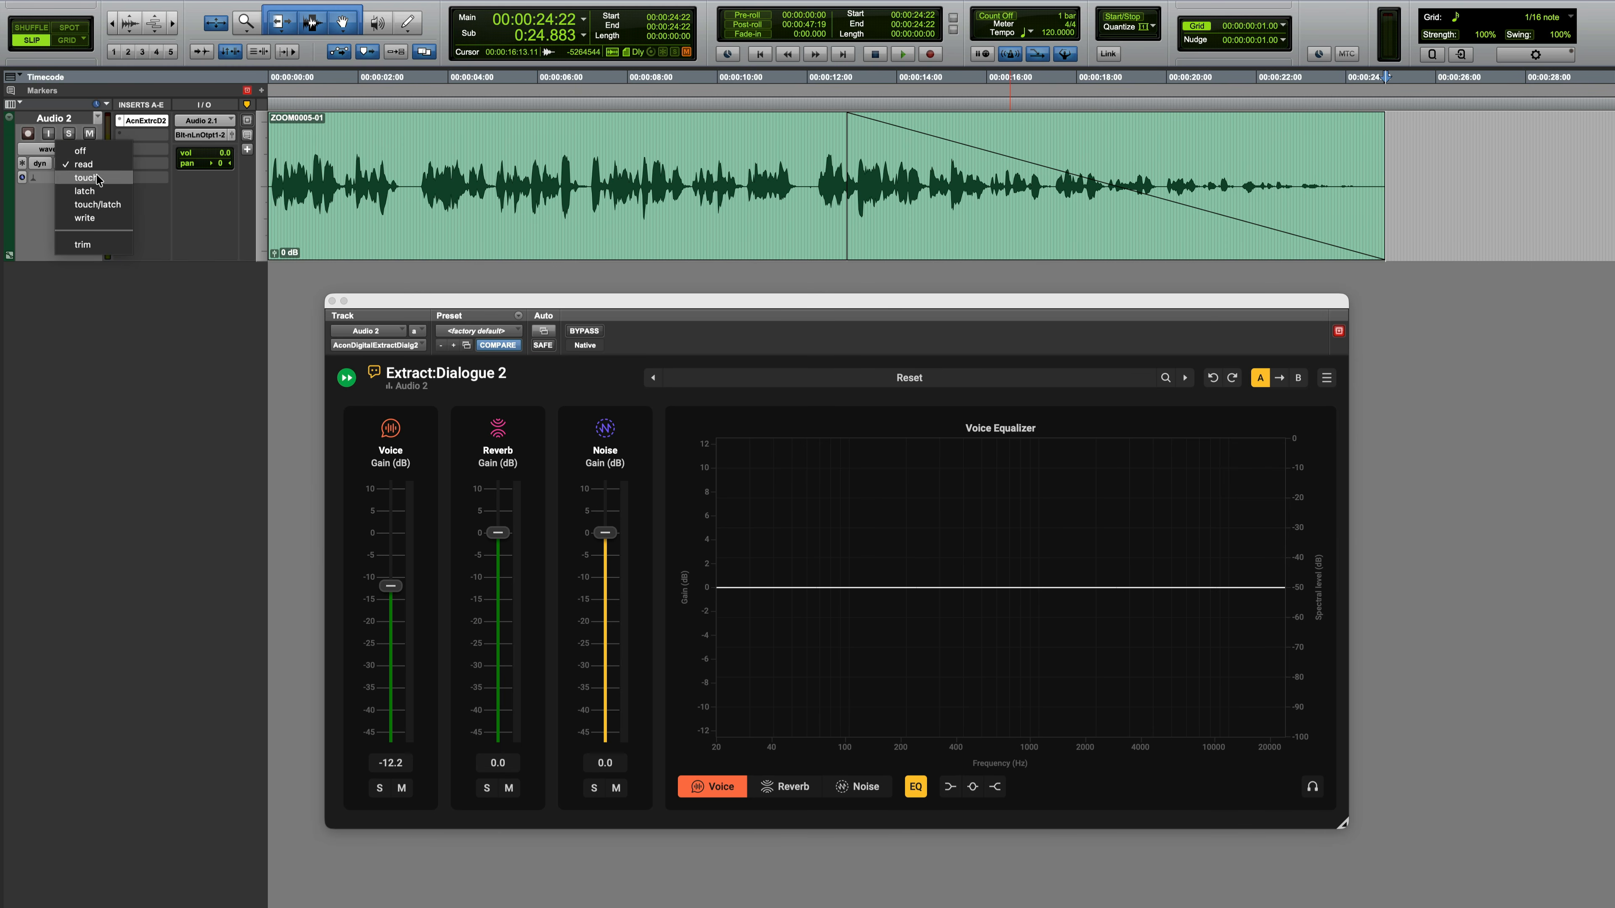
click(74, 178)
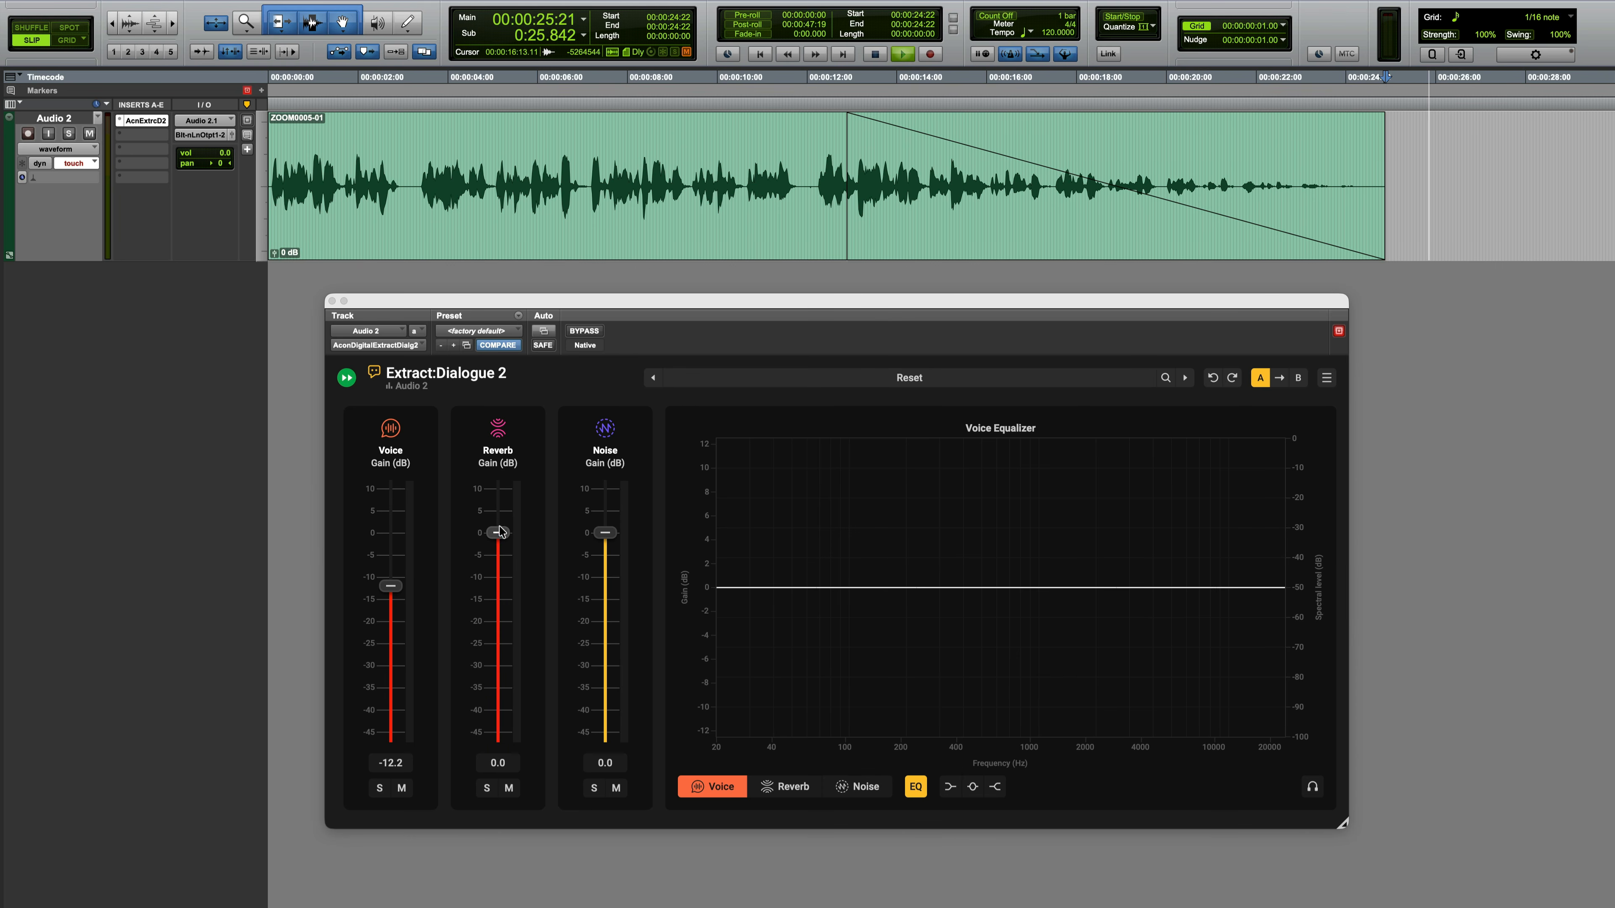
drag(498, 533, 498, 736)
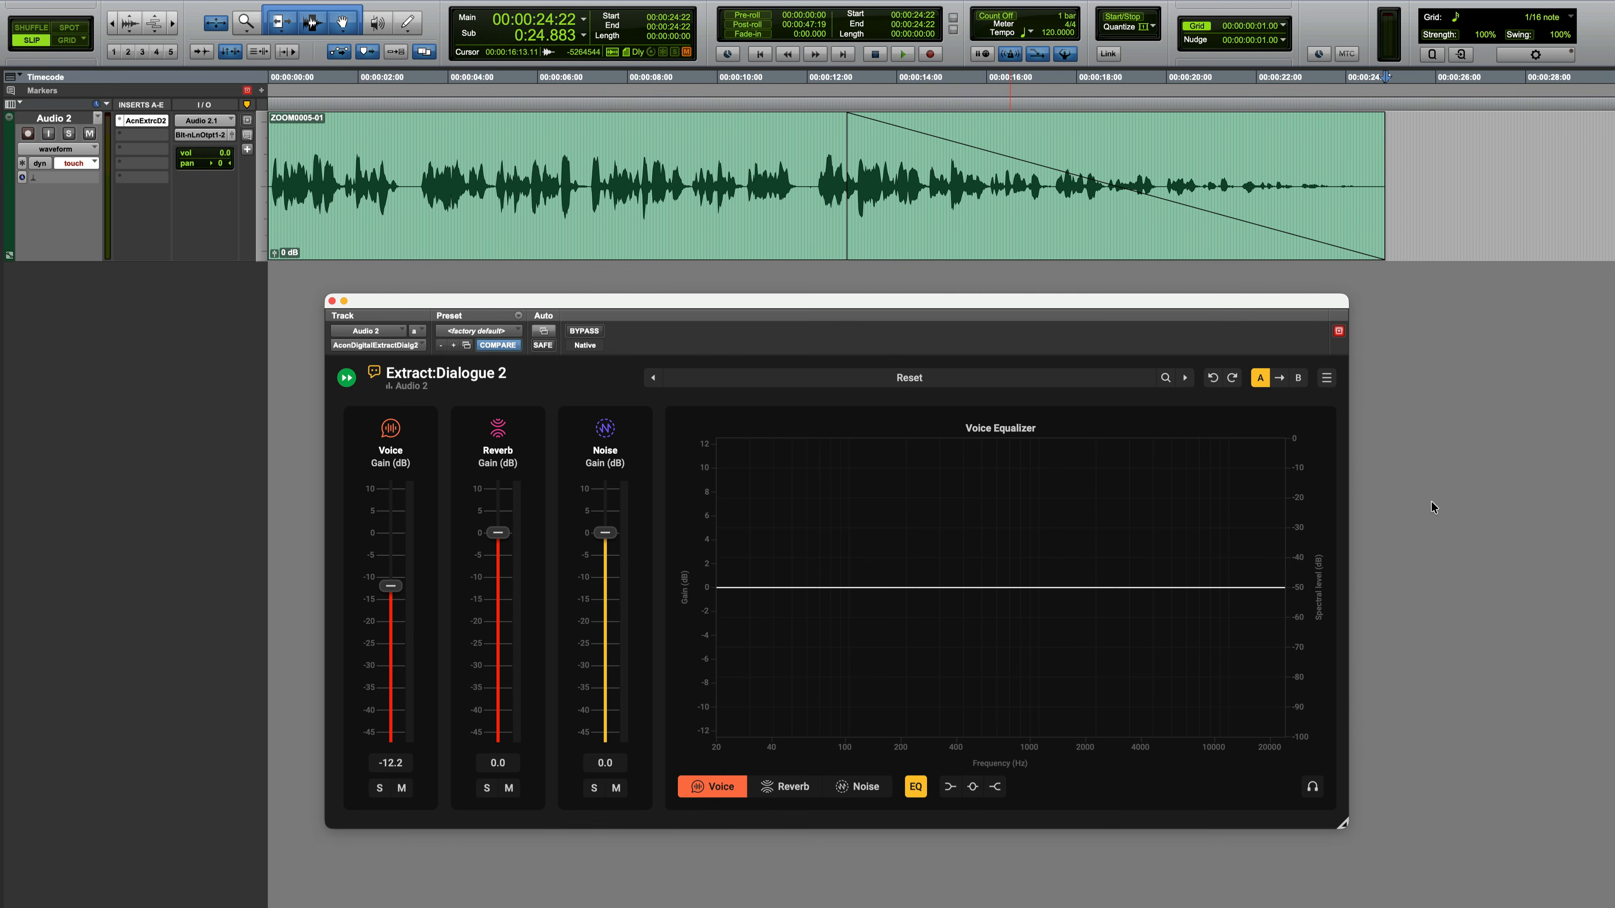
key(space)
key(space)
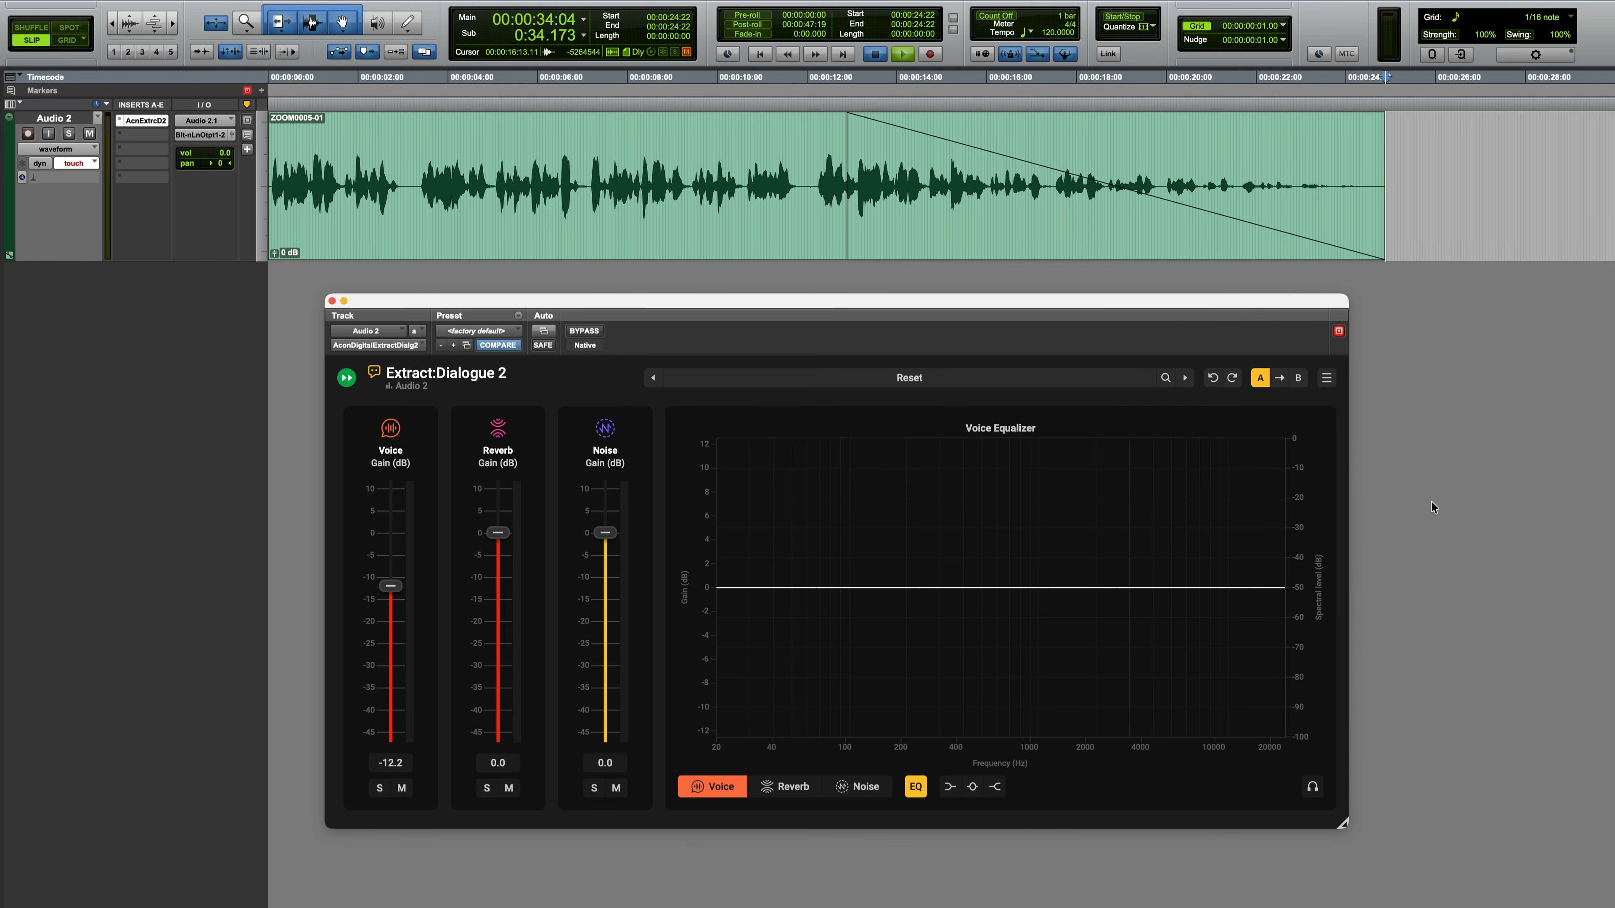